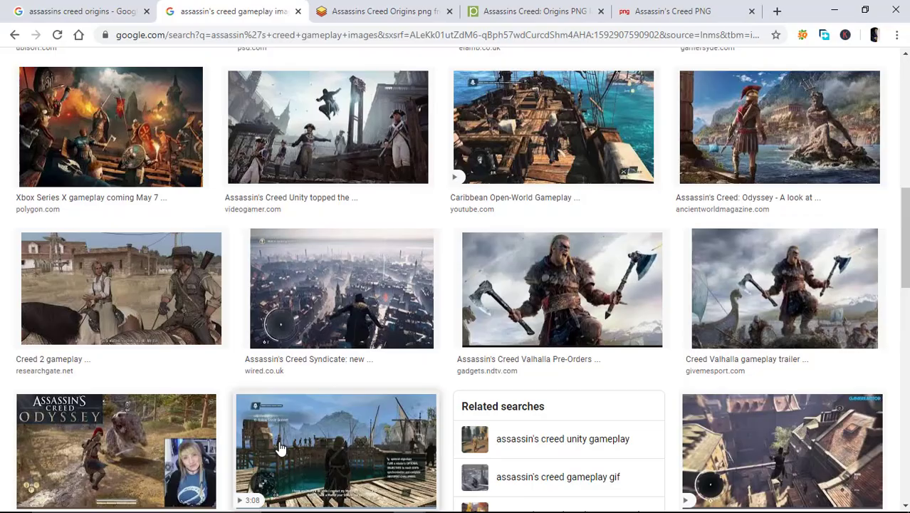
- Scroll through the Google Images results for assassin's creed gameplay
{"action": "scroll", "coordinate": [280, 445], "scroll_direction": "down", "scroll_amount": 5}
- Browse the results, then add 'origin' to the query to search assassin's creed origin gameplay
{"action": "scroll", "coordinate": [281, 448], "scroll_direction": "down", "scroll_amount": 5}
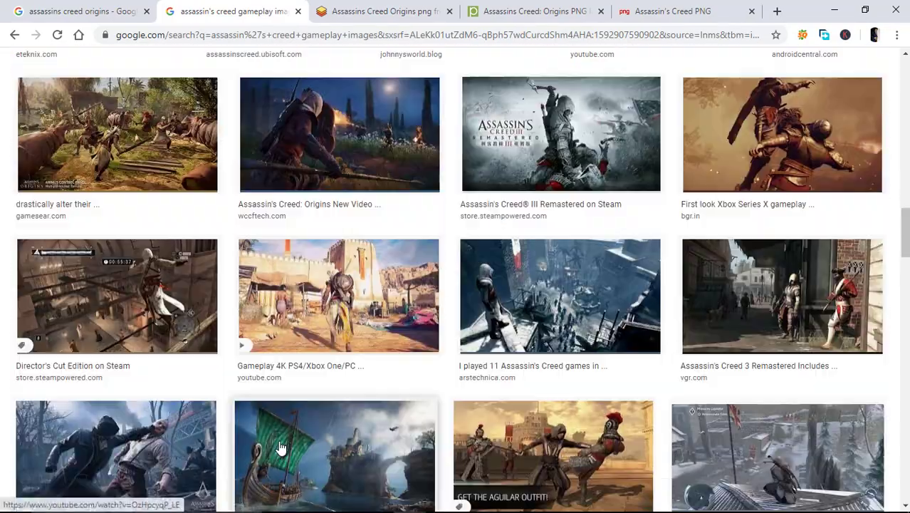
{"action": "scroll", "coordinate": [280, 447], "scroll_direction": "down", "scroll_amount": 2}
{"action": "scroll", "coordinate": [280, 447], "scroll_direction": "down", "scroll_amount": 5}
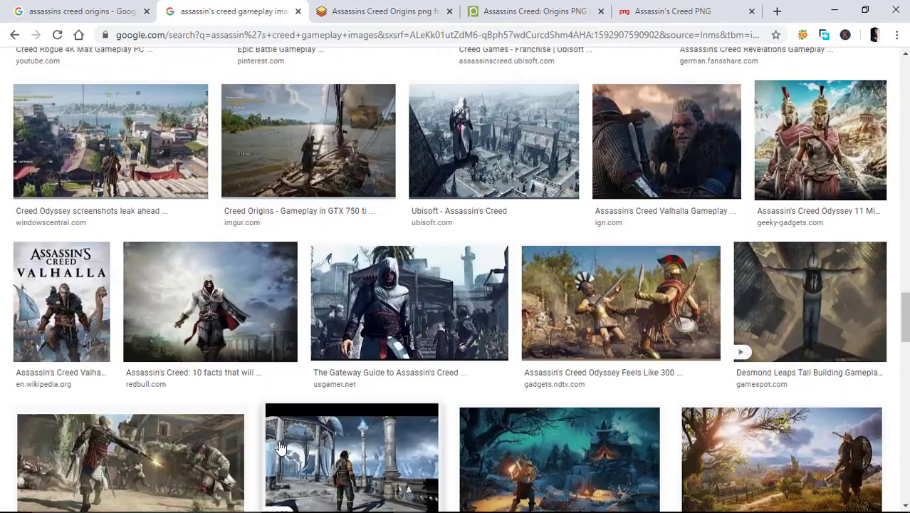
{"action": "scroll", "coordinate": [281, 447], "scroll_direction": "down", "scroll_amount": 2}
{"action": "scroll", "coordinate": [281, 447], "scroll_direction": "down", "scroll_amount": 5}
{"action": "scroll", "coordinate": [282, 447], "scroll_direction": "up", "scroll_amount": 15}
{"action": "left_click", "coordinate": [196, 80]}
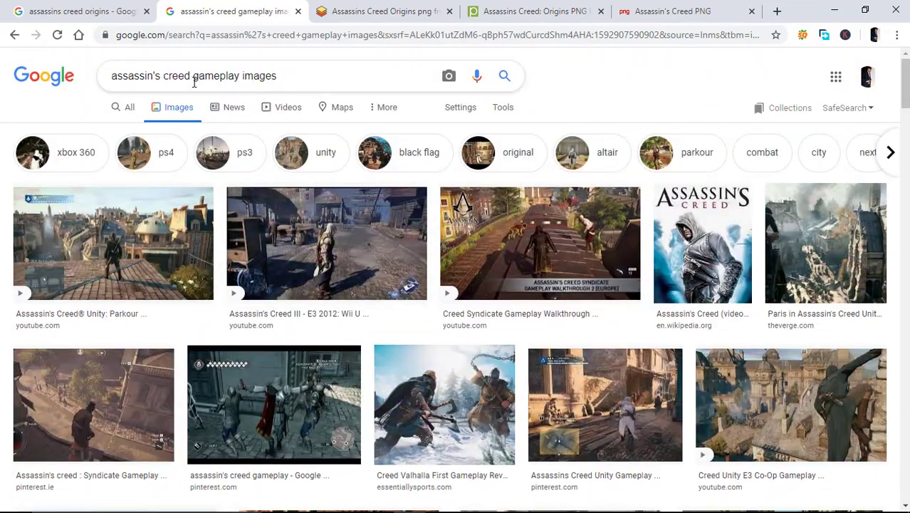
{"action": "type", "text": "origin"}
{"action": "key", "text": "Return"}
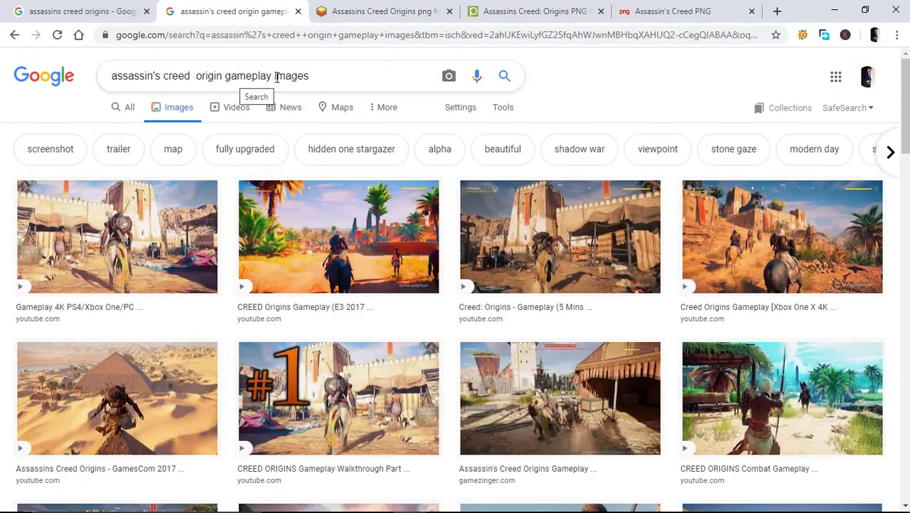
- Change the query to 'assassin's creed origin images' and open the pharaoh army image
{"action": "double_click", "coordinate": [249, 77]}
{"action": "key", "text": "BackSpace"}
{"action": "key", "text": "Return"}
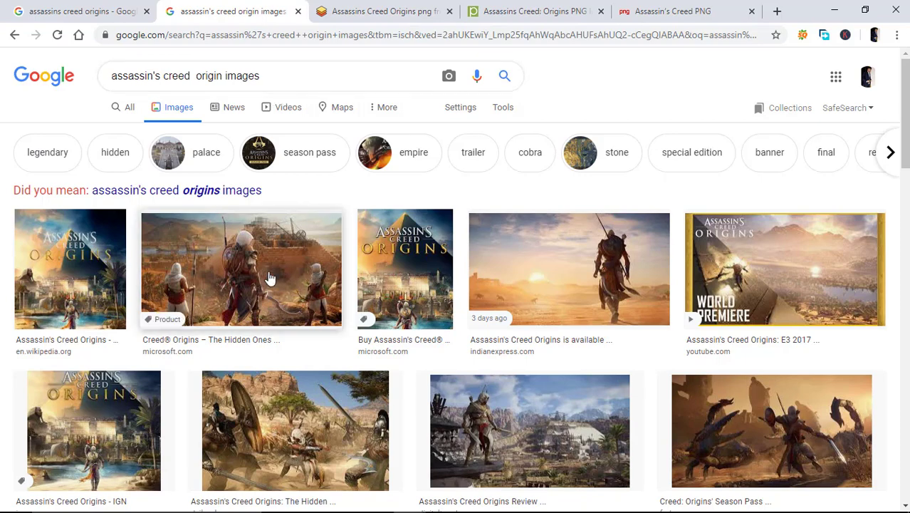
{"action": "scroll", "coordinate": [270, 279], "scroll_direction": "down", "scroll_amount": 3}
{"action": "left_click", "coordinate": [114, 392]}
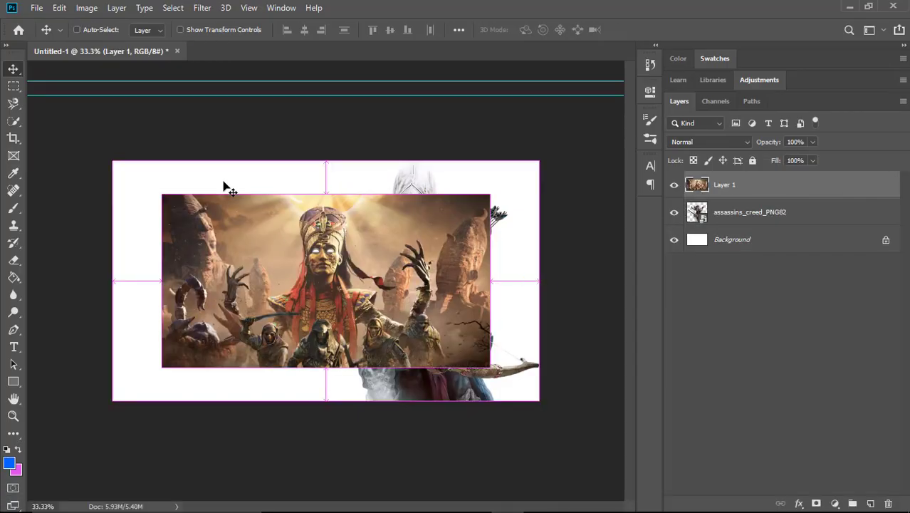
- Stretch the pasted pharaoh image over the whole canvas and place the assassin above it, shifted right
{"action": "left_click_drag", "start_coordinate": [248, 223], "coordinate": [242, 224]}
{"action": "left_click_drag", "start_coordinate": [431, 329], "coordinate": [539, 401]}
{"action": "key", "text": "Return"}
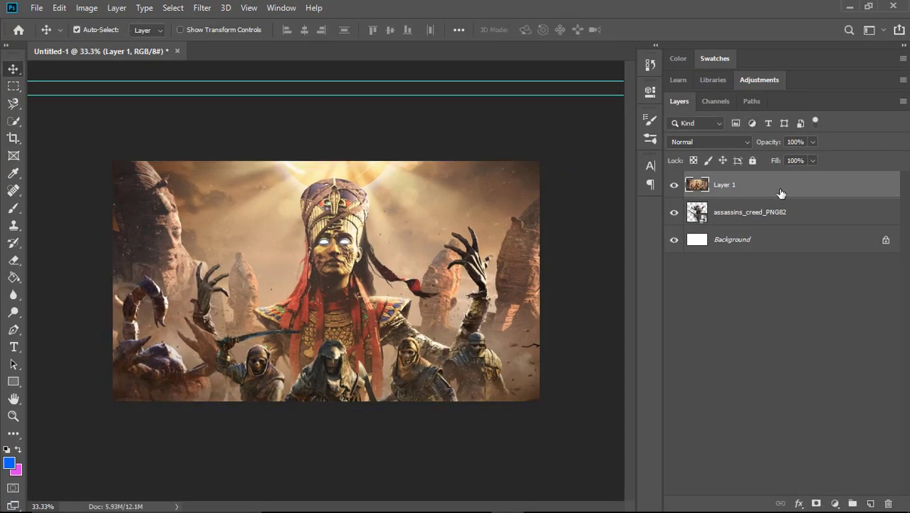
{"action": "left_click_drag", "start_coordinate": [762, 214], "coordinate": [783, 178]}
{"action": "left_click_drag", "start_coordinate": [429, 287], "coordinate": [442, 287]}
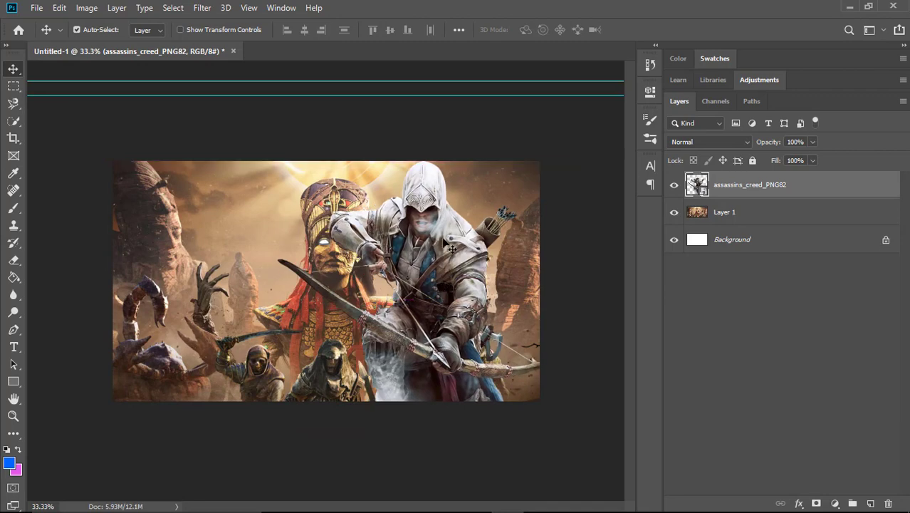
- Sample a light cream colour from the image glow as the brush colour
{"action": "left_click", "coordinate": [13, 208]}
{"action": "left_click", "coordinate": [10, 463]}
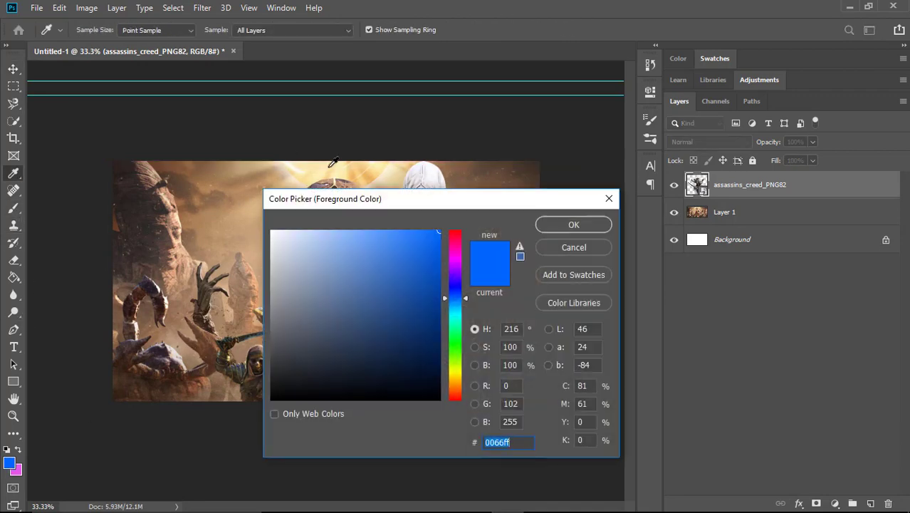
{"action": "left_click", "coordinate": [295, 237]}
{"action": "left_click", "coordinate": [575, 223]}
{"action": "left_click", "coordinate": [433, 248]}
{"action": "left_click", "coordinate": [442, 208]}
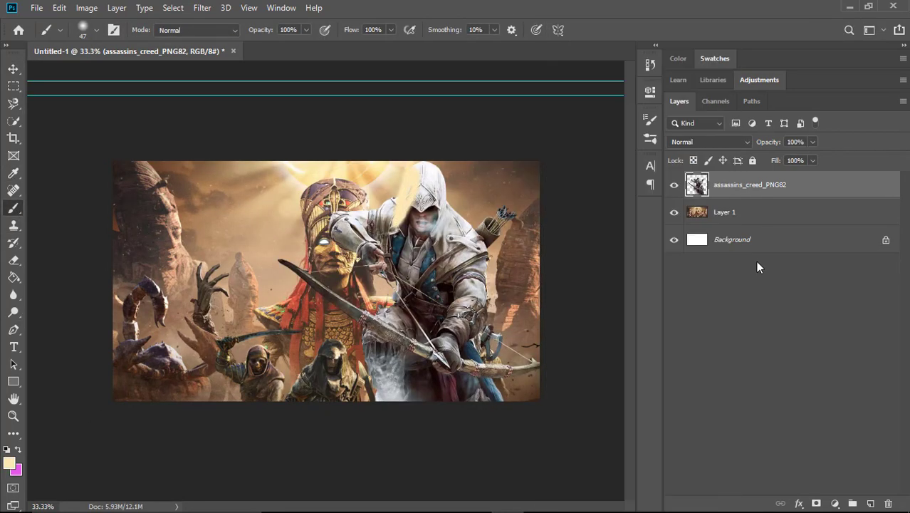
{"action": "key", "text": "ctrl+z"}
- Add a new layer clipped to the assassin and enlarge the brush to 131
{"action": "left_click", "coordinate": [870, 503]}
{"action": "right_click", "coordinate": [756, 187]}
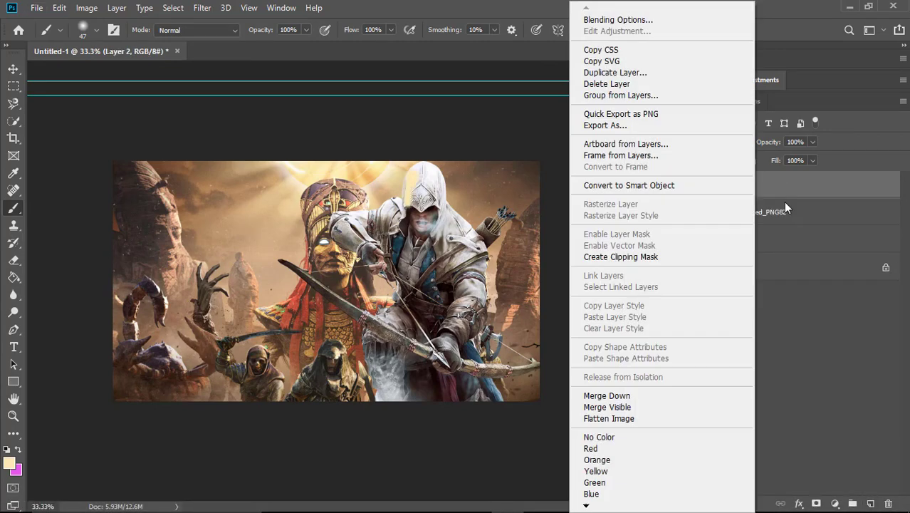
{"action": "left_click", "coordinate": [641, 256]}
{"action": "key", "text": "bracketright"}
{"action": "key", "text": "bracketright"}
{"action": "key", "text": "bracketright"}
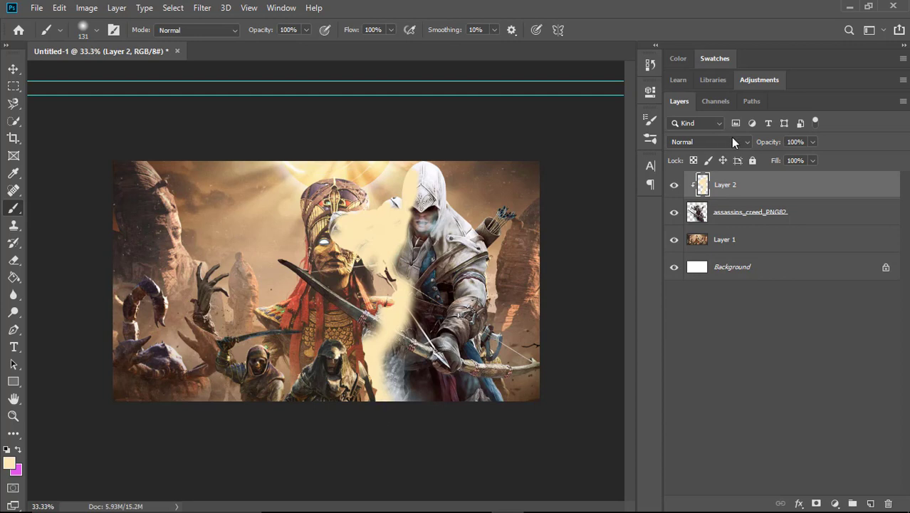
{"action": "left_click", "coordinate": [732, 139]}
- Paint cream over the assassin's body in Linear Burn, then try Overlay blending
{"action": "left_click", "coordinate": [721, 211]}
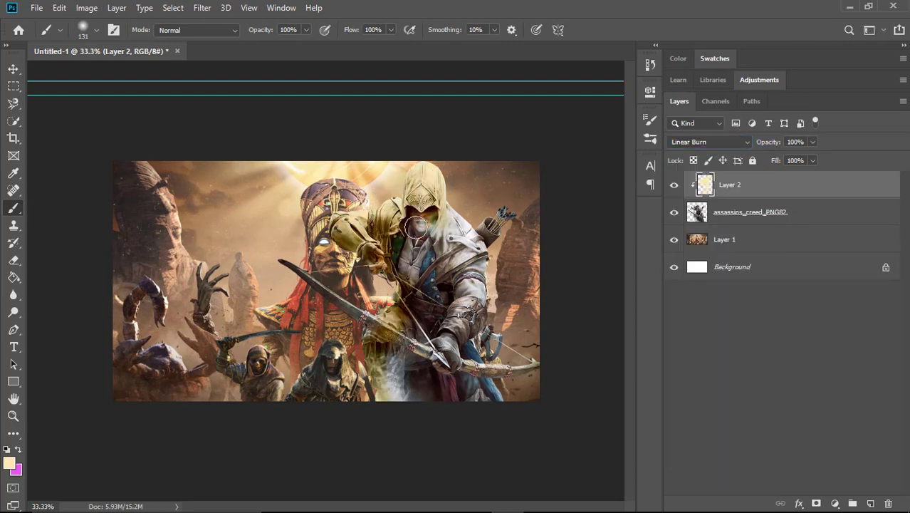
{"action": "left_click_drag", "start_coordinate": [440, 299], "coordinate": [383, 352]}
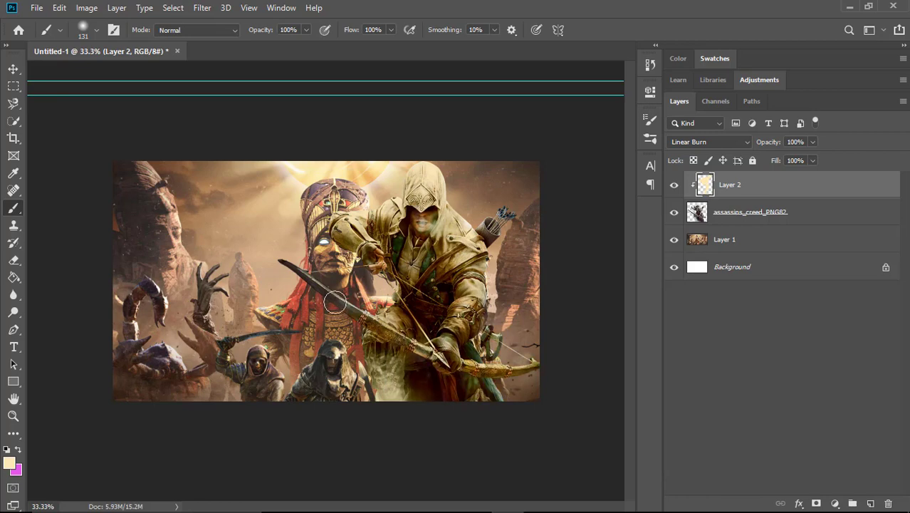
{"action": "left_click", "coordinate": [708, 142]}
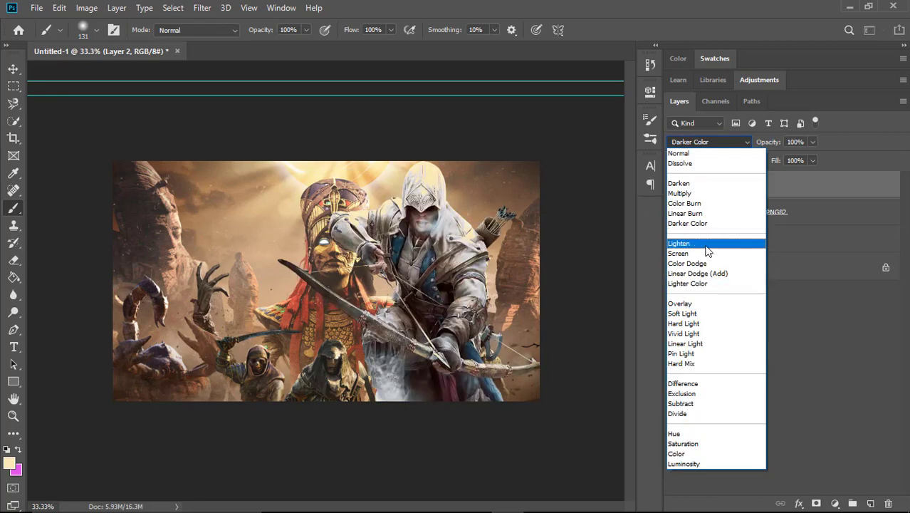
{"action": "left_click", "coordinate": [712, 301]}
- Set the paint layer to Color blending at about 60% opacity
{"action": "left_click", "coordinate": [811, 142]}
{"action": "left_click_drag", "start_coordinate": [811, 145], "coordinate": [776, 162]}
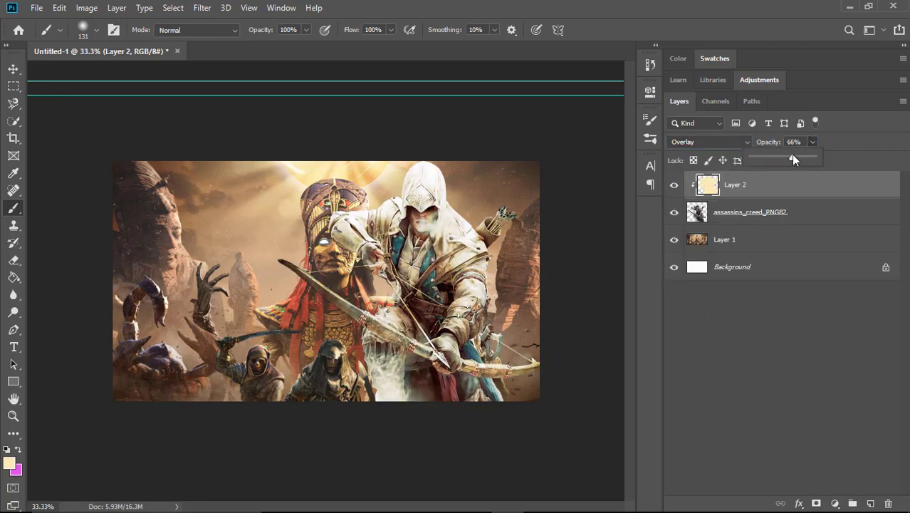
{"action": "left_click", "coordinate": [709, 142]}
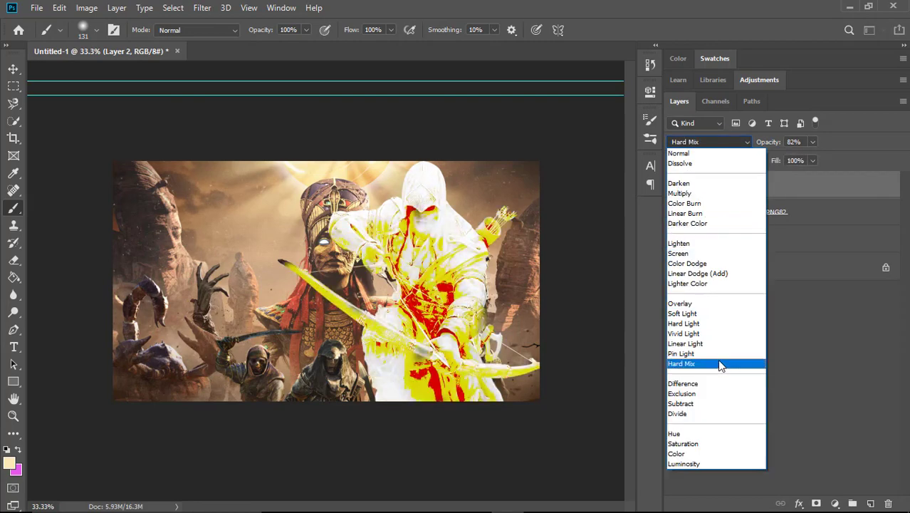
{"action": "left_click", "coordinate": [701, 459]}
{"action": "left_click", "coordinate": [812, 142]}
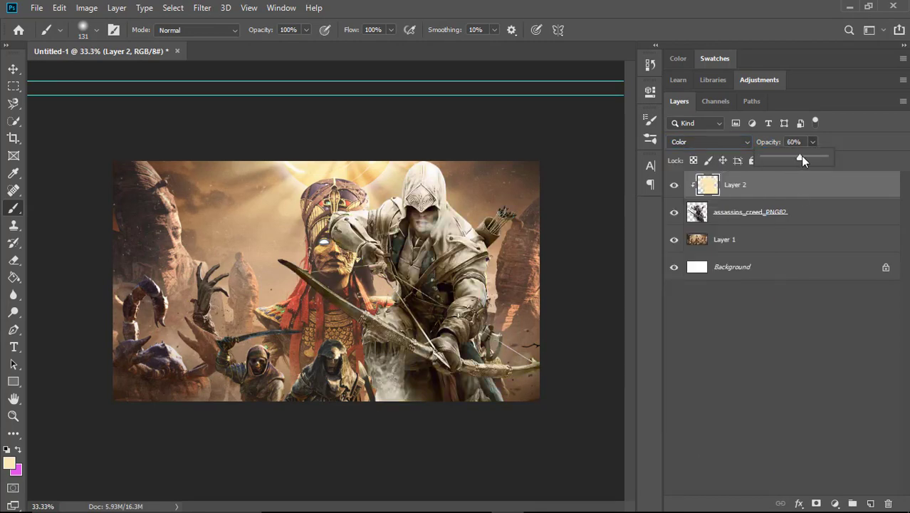
- Move the assassin cutout slightly to a new position on the canvas
{"action": "key", "text": "v"}
{"action": "left_click_drag", "start_coordinate": [266, 275], "coordinate": [419, 269]}
{"action": "left_click", "coordinate": [640, 29]}
{"action": "left_click", "coordinate": [836, 239]}
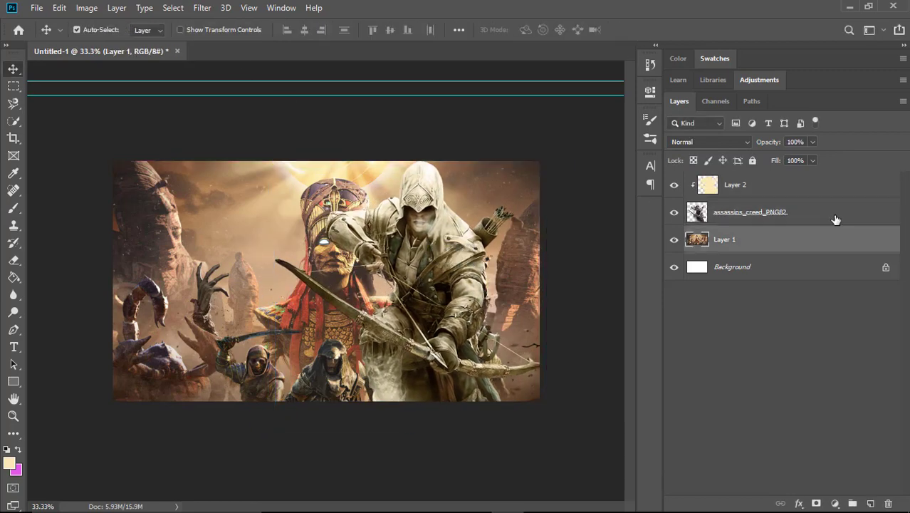
- Apply a Gaussian Blur to the pharaoh background layer
{"action": "left_click", "coordinate": [202, 8]}
{"action": "left_click", "coordinate": [394, 210]}
{"action": "left_click", "coordinate": [526, 108]}
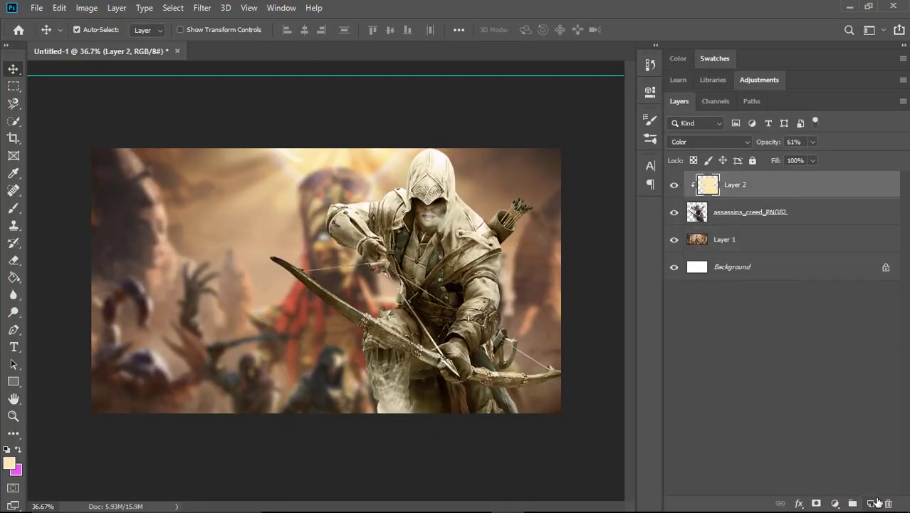
- Paint black shading along the image edges with the brush
{"action": "key", "text": "b"}
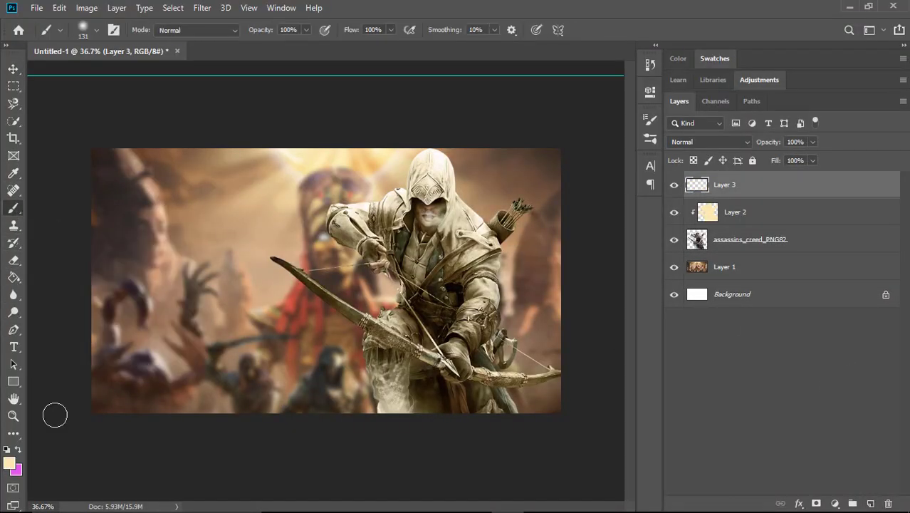
{"action": "left_click", "coordinate": [9, 464]}
{"action": "left_click", "coordinate": [278, 396]}
{"action": "left_click", "coordinate": [573, 224]}
{"action": "mouse_move", "coordinate": [107, 410]}
{"action": "left_mouse_down"}
{"action": "mouse_move", "coordinate": [102, 249]}
{"action": "mouse_move", "coordinate": [573, 176]}
{"action": "mouse_move", "coordinate": [431, 438]}
{"action": "mouse_move", "coordinate": [13, 413]}
{"action": "left_mouse_up"}
- Keep the vignette layer Normal at 43% opacity and darken the left and top edges
{"action": "left_click", "coordinate": [708, 141]}
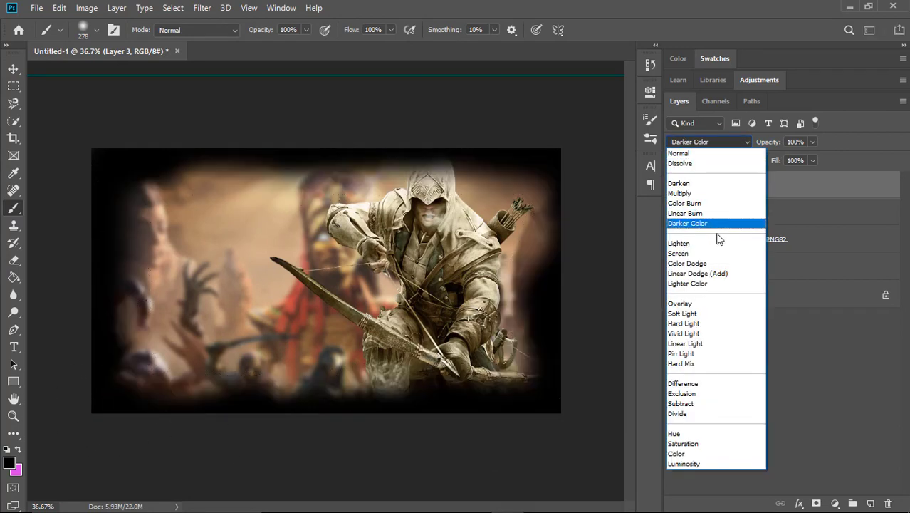
{"action": "left_click", "coordinate": [814, 142]}
{"action": "left_click_drag", "start_coordinate": [813, 142], "coordinate": [781, 159]}
{"action": "mouse_move", "coordinate": [607, 411]}
{"action": "left_mouse_down"}
{"action": "mouse_move", "coordinate": [121, 260]}
{"action": "mouse_move", "coordinate": [460, 132]}
{"action": "left_mouse_up"}
- Erase the vignette over the assassin's head, then return to the brush
{"action": "key", "text": "ctrl+z"}
{"action": "key", "text": "ctrl+shift+z"}
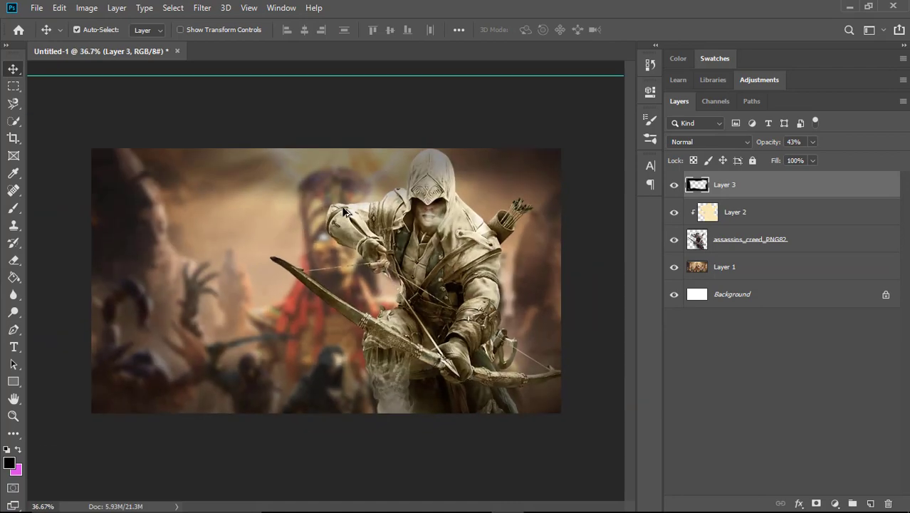
{"action": "key", "text": "e"}
{"action": "key", "text": "b"}
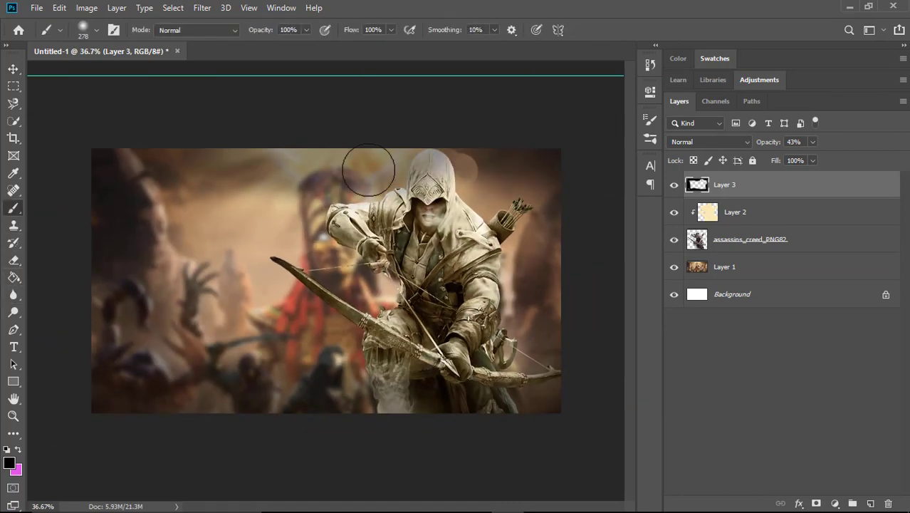
{"action": "scroll", "coordinate": [154, 268], "scroll_direction": "down", "scroll_amount": 3}
{"action": "scroll", "coordinate": [152, 274], "scroll_direction": "up", "scroll_amount": 4}
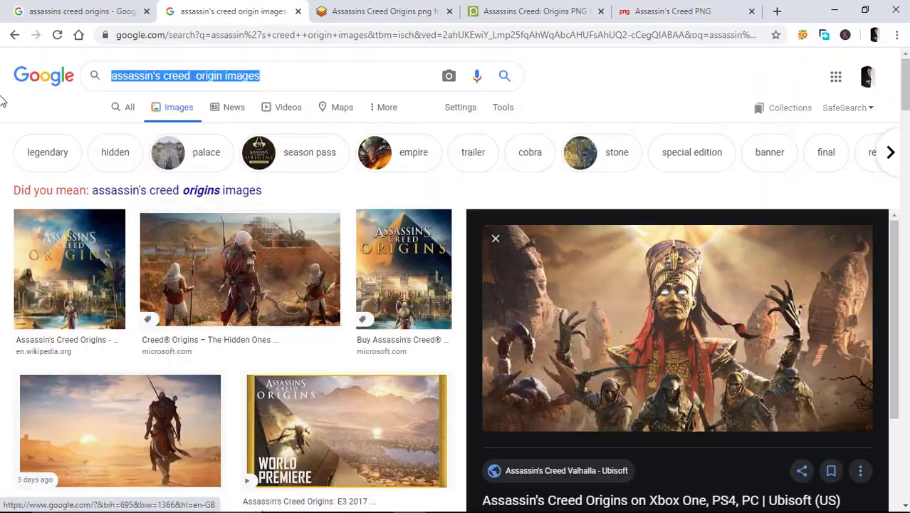
- Search for image assets for Photoshop
{"action": "type", "text": "assests"}
{"action": "key", "text": "Return"}
{"action": "type", "text": "fro phtooshop"}
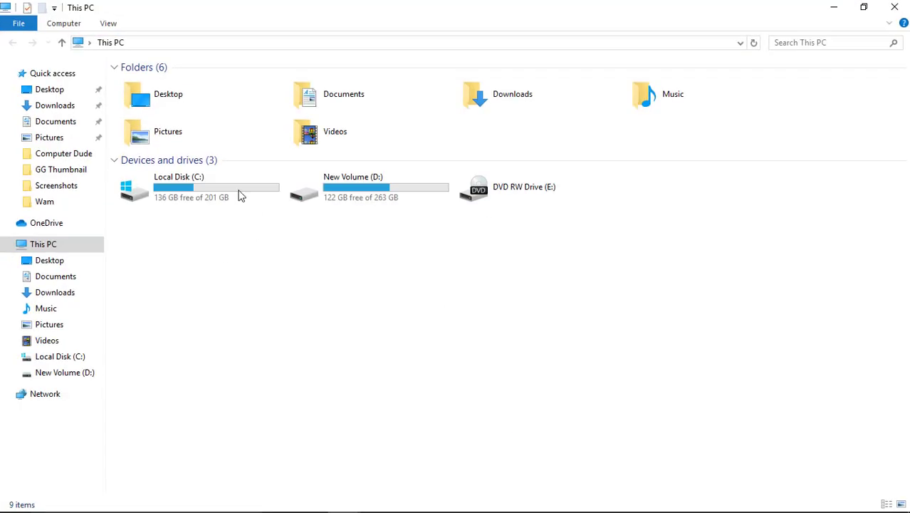
- Open tools psd from the Aimgod > GG Thumbnail folder in Photoshop
{"action": "left_click", "coordinate": [12, 42]}
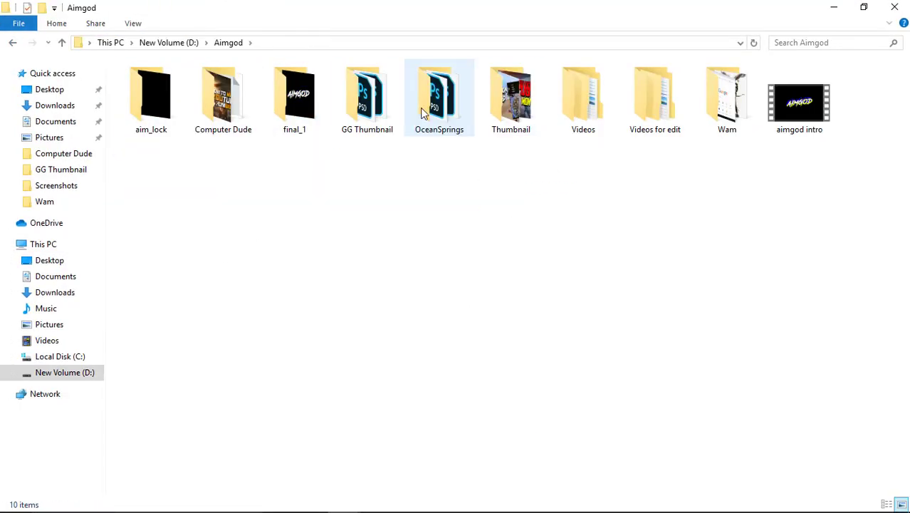
{"action": "double_click", "coordinate": [366, 100]}
{"action": "left_click", "coordinate": [363, 442]}
{"action": "double_click", "coordinate": [363, 442]}
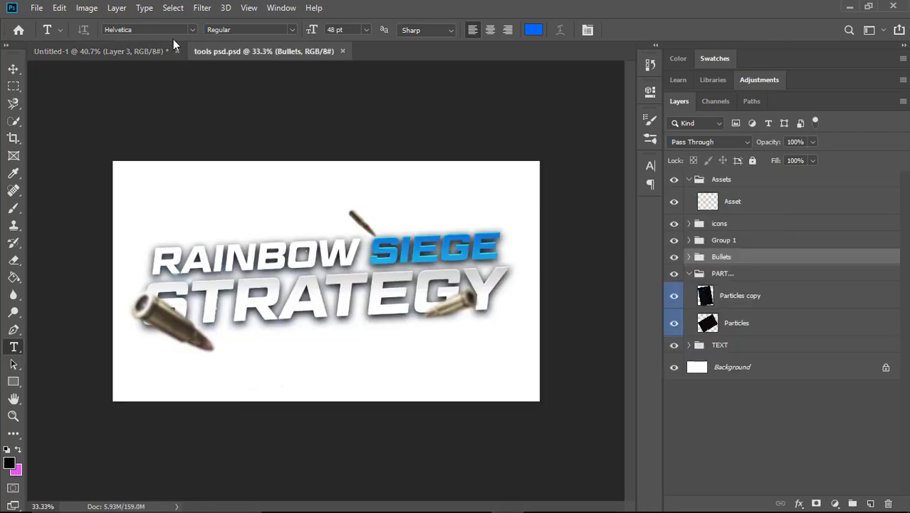
- In Untitled-1, slightly enlarge the assassins_creed layer with Free Transform
{"action": "left_click", "coordinate": [107, 51]}
{"action": "key", "text": "ctrl+t"}
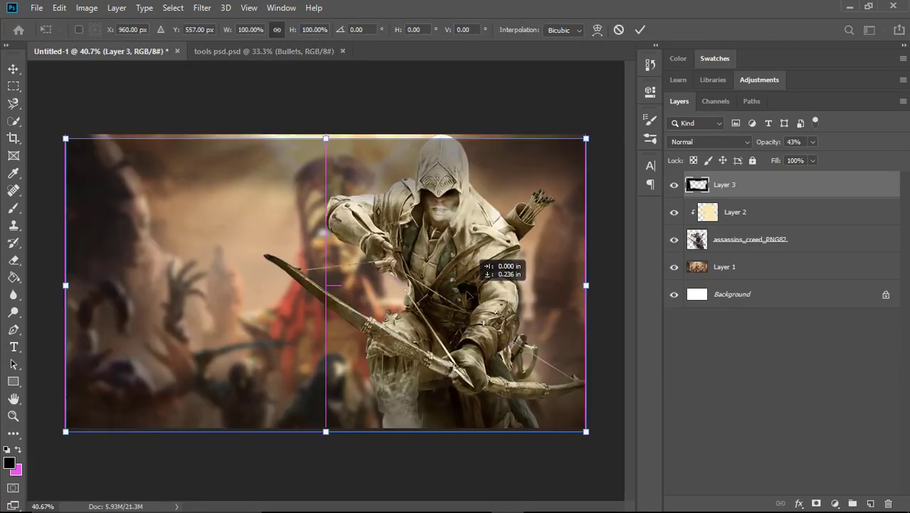
{"action": "left_click", "coordinate": [825, 247]}
{"action": "left_click_drag", "start_coordinate": [585, 427], "coordinate": [609, 467]}
{"action": "key", "text": "Return"}
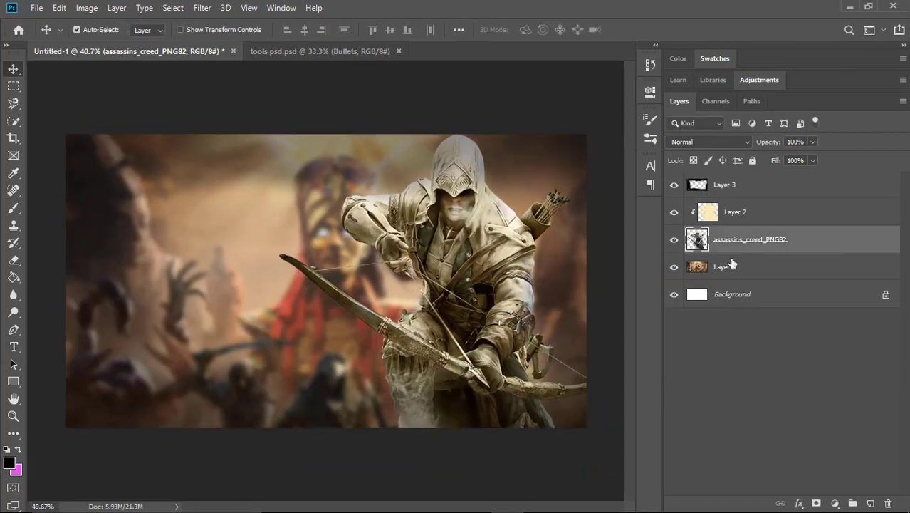
{"action": "scroll", "coordinate": [404, 358], "scroll_direction": "up", "scroll_amount": 2}
{"action": "scroll", "coordinate": [405, 358], "scroll_direction": "down", "scroll_amount": 2}
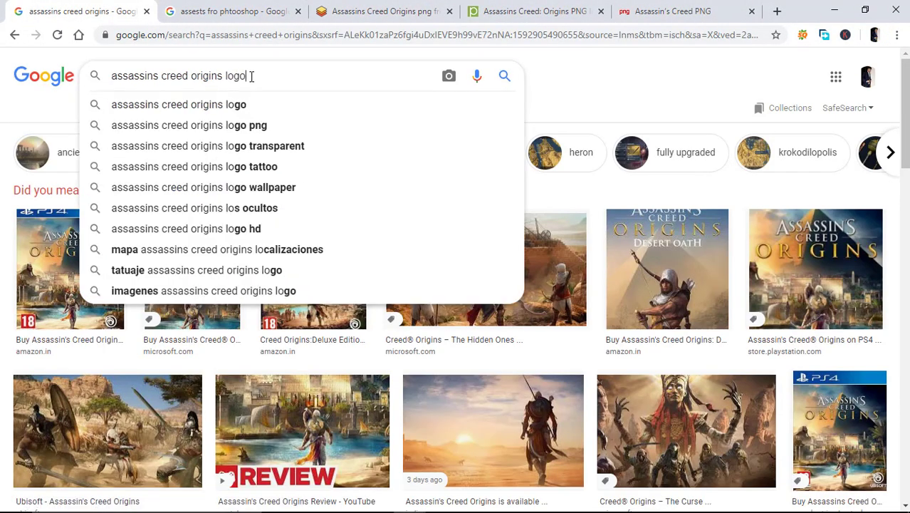
- Search 'assassins creed origins logo' and paste the Ubisoft Art Gallery logo into the thumbnail
{"action": "key", "text": "Return"}
{"action": "scroll", "coordinate": [173, 288], "scroll_direction": "down", "scroll_amount": 5}
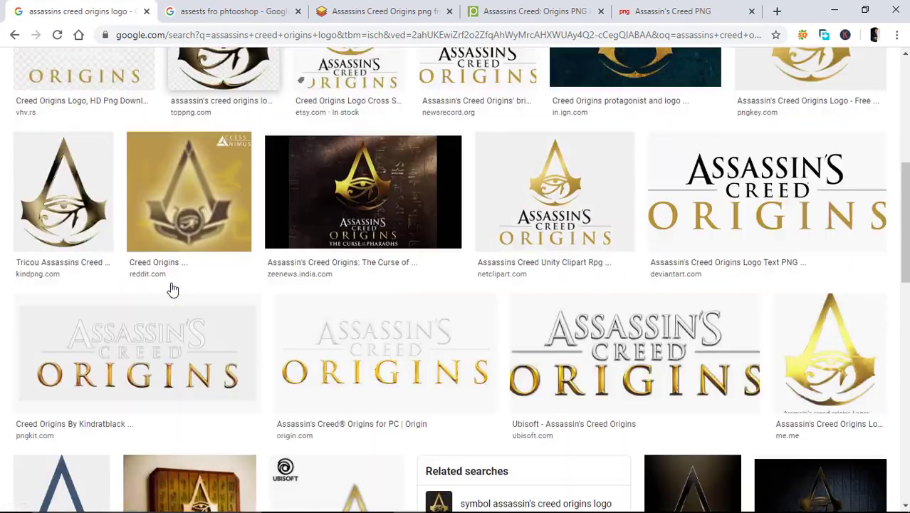
{"action": "scroll", "coordinate": [172, 289], "scroll_direction": "down", "scroll_amount": 3}
{"action": "scroll", "coordinate": [172, 289], "scroll_direction": "up", "scroll_amount": 1}
{"action": "left_click", "coordinate": [791, 223]}
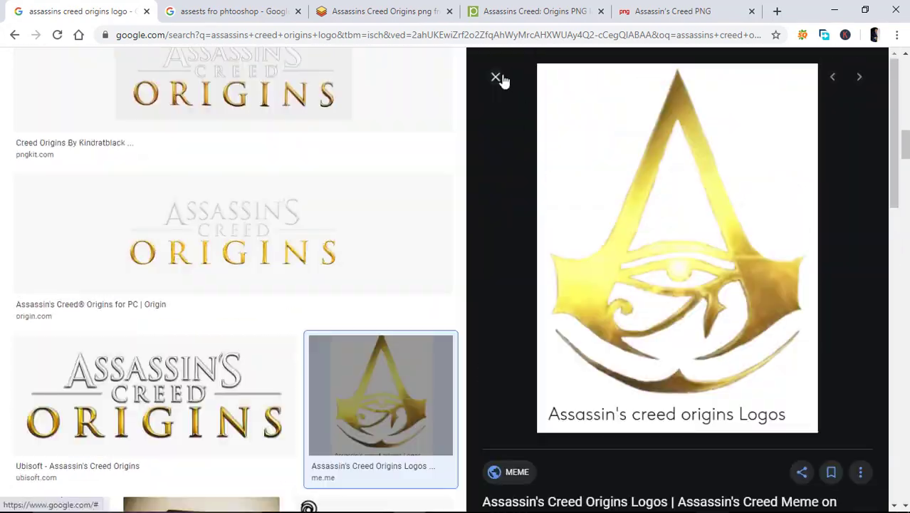
{"action": "left_click", "coordinate": [502, 81]}
{"action": "scroll", "coordinate": [481, 284], "scroll_direction": "up", "scroll_amount": 4}
{"action": "left_click", "coordinate": [158, 240]}
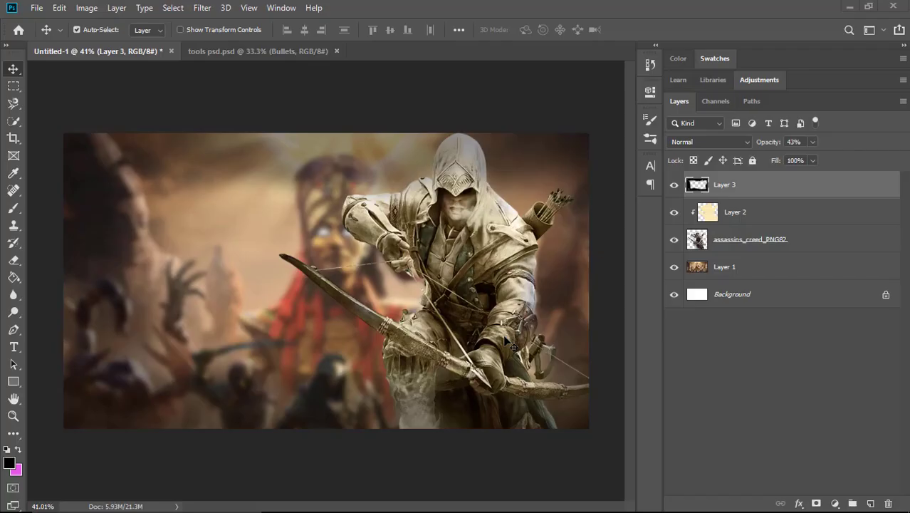
{"action": "key", "text": "ctrl+v"}
- Remove the logo's black background with the Magic Eraser
{"action": "right_click", "coordinate": [14, 259]}
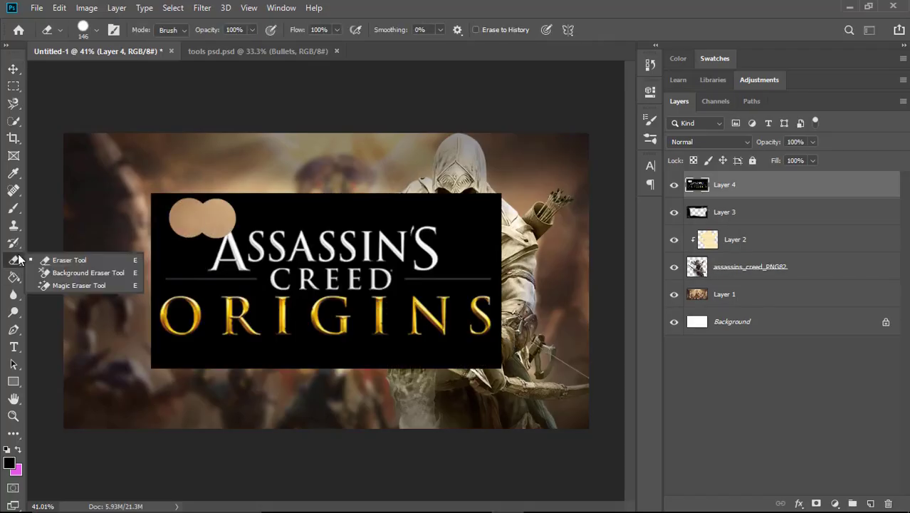
{"action": "left_click", "coordinate": [79, 285]}
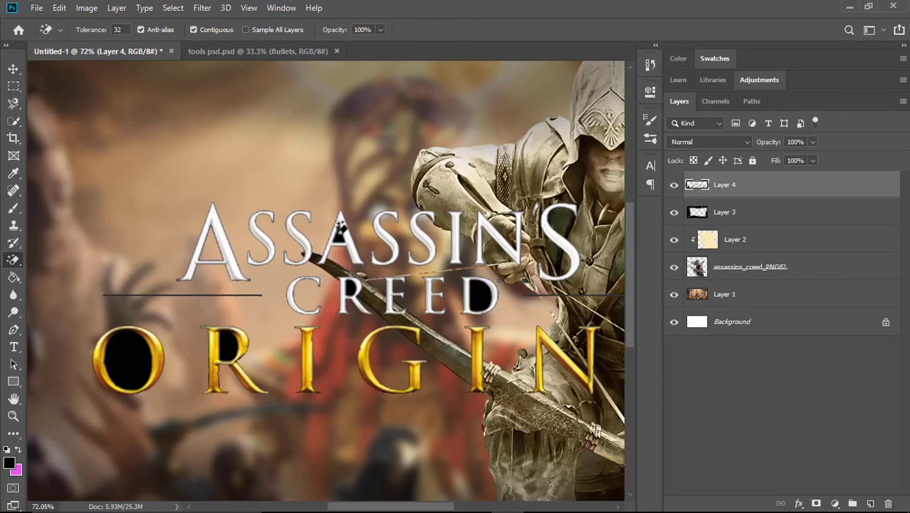
{"action": "scroll", "coordinate": [341, 227], "scroll_direction": "up", "scroll_amount": 2}
{"action": "scroll", "coordinate": [489, 277], "scroll_direction": "down", "scroll_amount": 4}
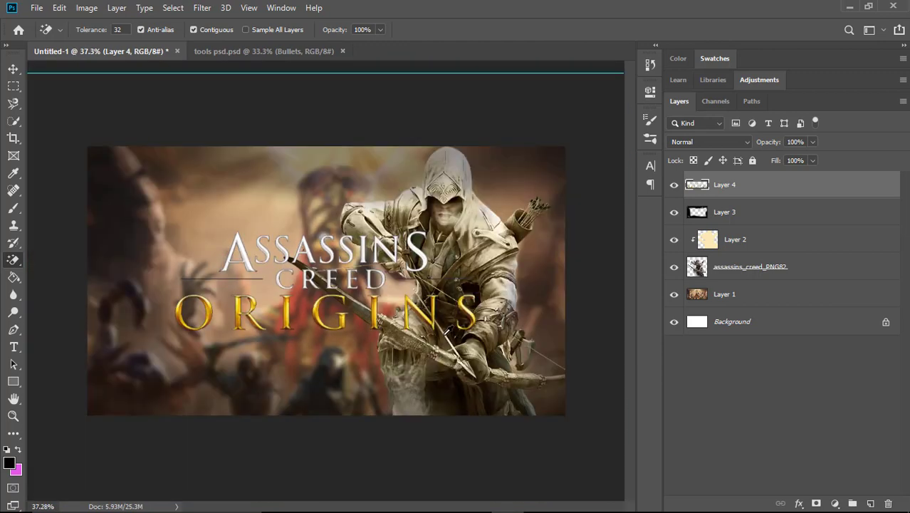
- Shrink the logo to about a third and place it in the top-left corner
{"action": "key", "text": "ctrl+t"}
{"action": "mouse_move", "coordinate": [336, 261]}
{"action": "left_mouse_down"}
{"action": "mouse_move", "coordinate": [272, 204]}
{"action": "mouse_move", "coordinate": [263, 218]}
{"action": "left_mouse_up"}
{"action": "left_click_drag", "start_coordinate": [408, 266], "coordinate": [202, 195]}
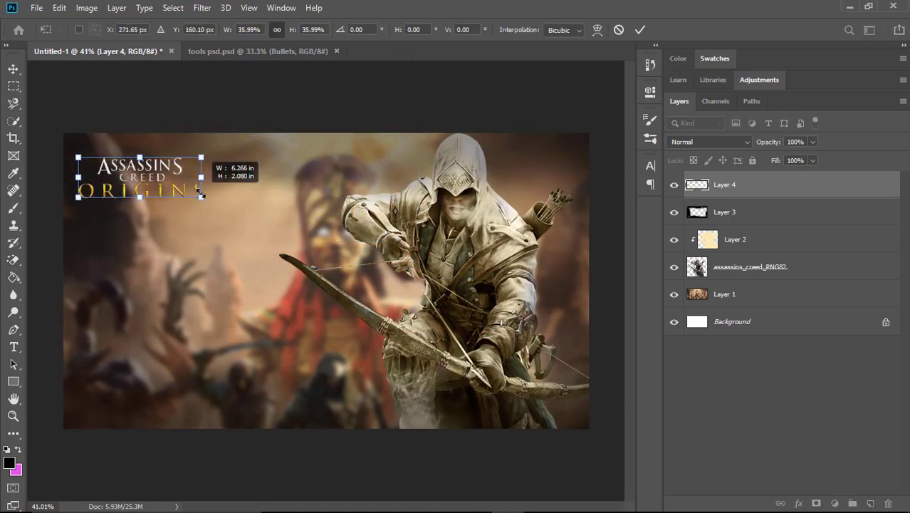
{"action": "left_click", "coordinate": [640, 29]}
{"action": "key", "text": "ctrl+Tab"}
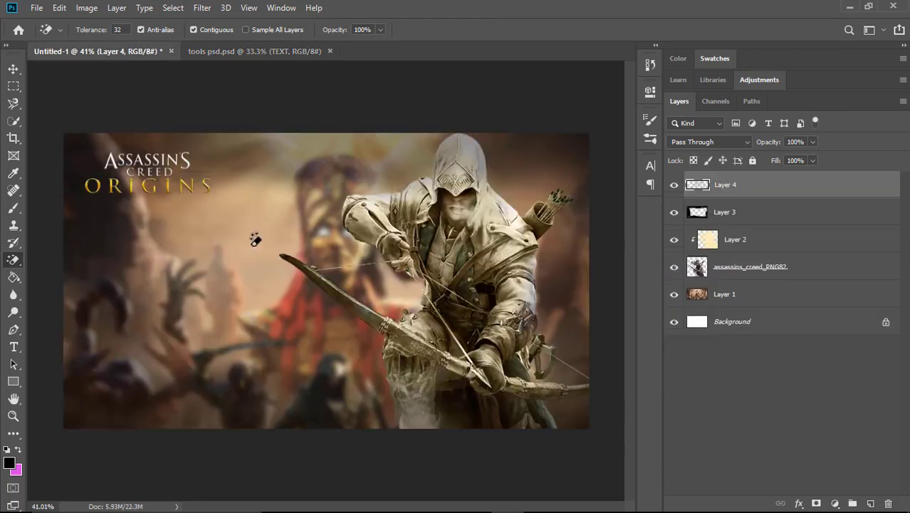
- Copy the TEXT group into Untitled-1 below the assassin, scaled down and moved up-right
{"action": "left_click_drag", "start_coordinate": [729, 345], "coordinate": [255, 324]}
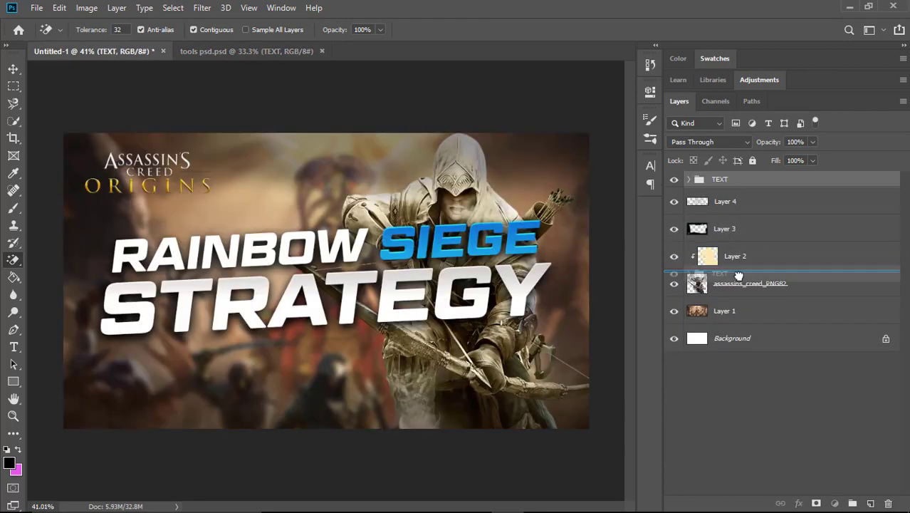
{"action": "left_click_drag", "start_coordinate": [738, 276], "coordinate": [739, 292]}
{"action": "key", "text": "ctrl+t"}
{"action": "left_click_drag", "start_coordinate": [283, 235], "coordinate": [375, 295]}
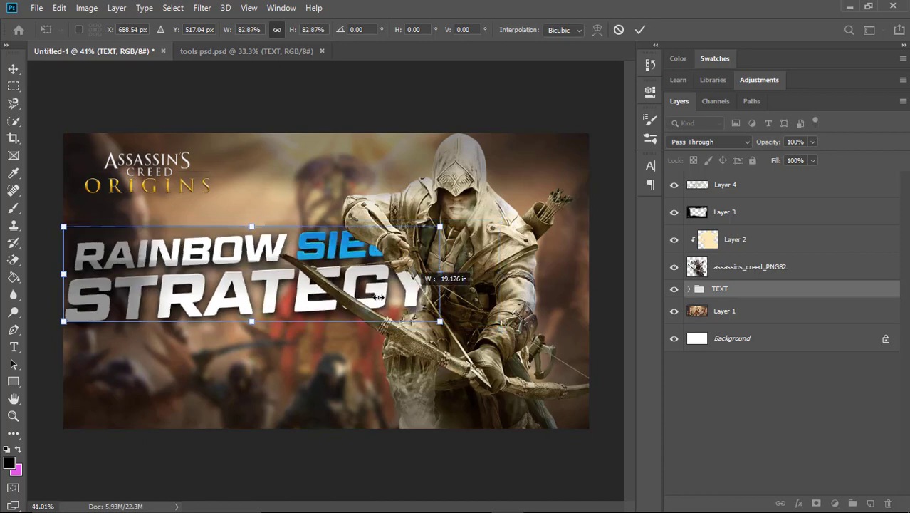
{"action": "left_click_drag", "start_coordinate": [375, 294], "coordinate": [416, 285]}
{"action": "left_click", "coordinate": [640, 29]}
- Move the assassin left, then raise and slightly enlarge him over the title
{"action": "left_click", "coordinate": [748, 267]}
{"action": "key", "text": "ctrl+t"}
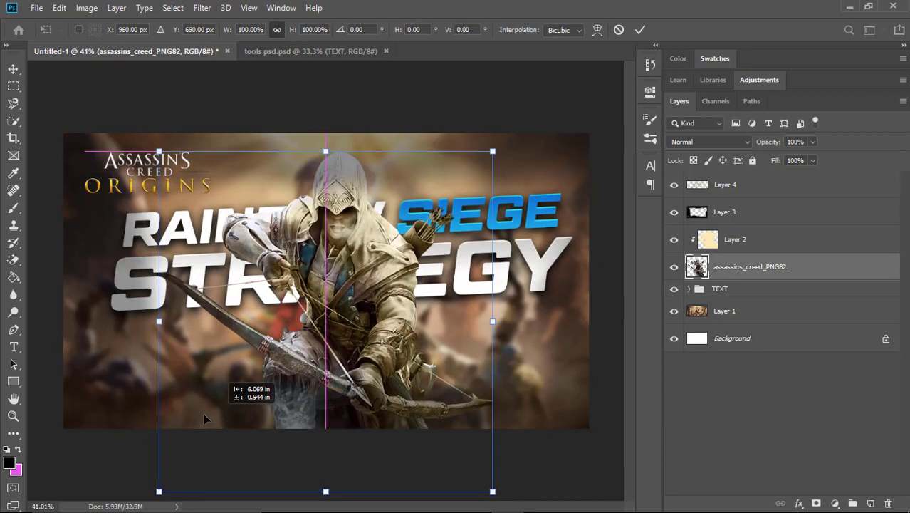
{"action": "left_click_drag", "start_coordinate": [317, 411], "coordinate": [204, 411]}
{"action": "left_click", "coordinate": [642, 29]}
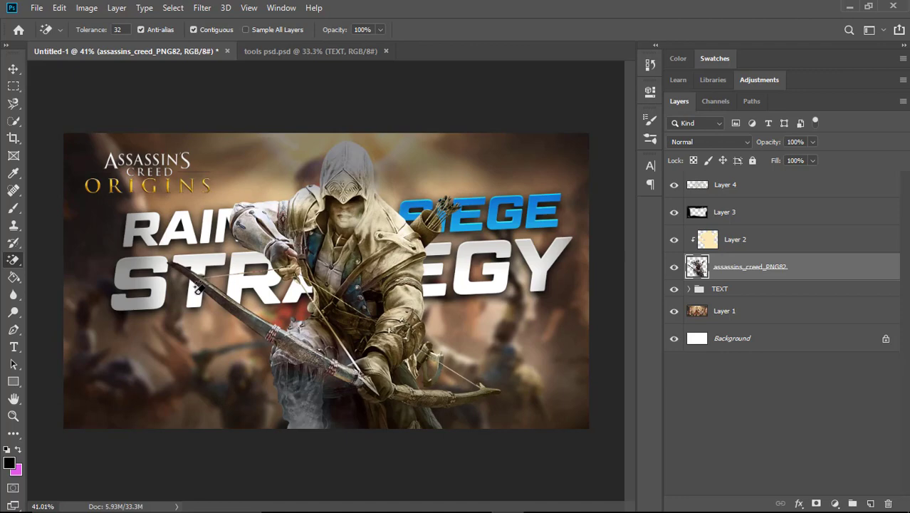
{"action": "key", "text": "v"}
{"action": "key", "text": "ctrl+t"}
{"action": "left_click_drag", "start_coordinate": [470, 235], "coordinate": [465, 224]}
{"action": "key", "text": "Return"}
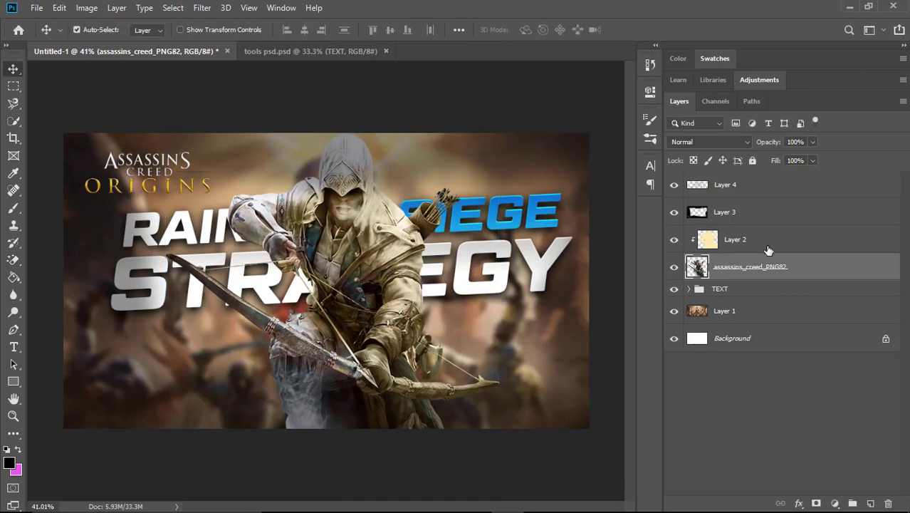
{"action": "left_click", "coordinate": [736, 211]}
{"action": "left_click", "coordinate": [762, 266]}
- Retype the RAINBOW SIEGE title as GHOST GAMING and colour GAMING yellow
{"action": "key", "text": "t"}
{"action": "left_click", "coordinate": [224, 227]}
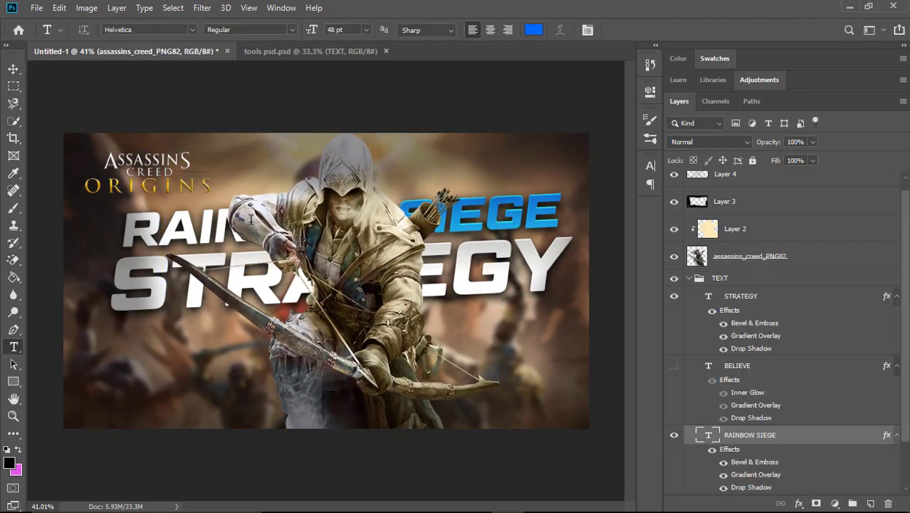
{"action": "key", "text": "BackSpace"}
{"action": "type", "text": "GHO"}
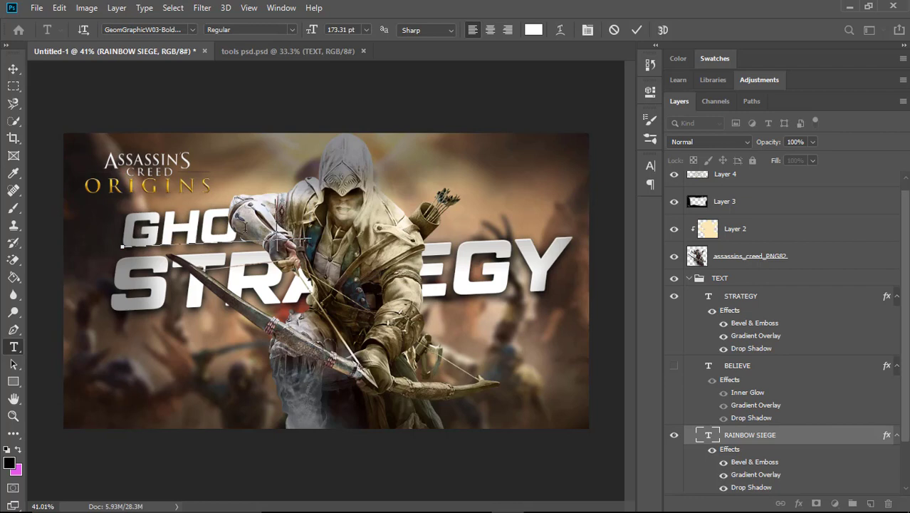
{"action": "key", "text": "BackSpace"}
{"action": "key", "text": "BackSpace"}
{"action": "key", "text": "BackSpace"}
{"action": "key", "text": "BackSpace"}
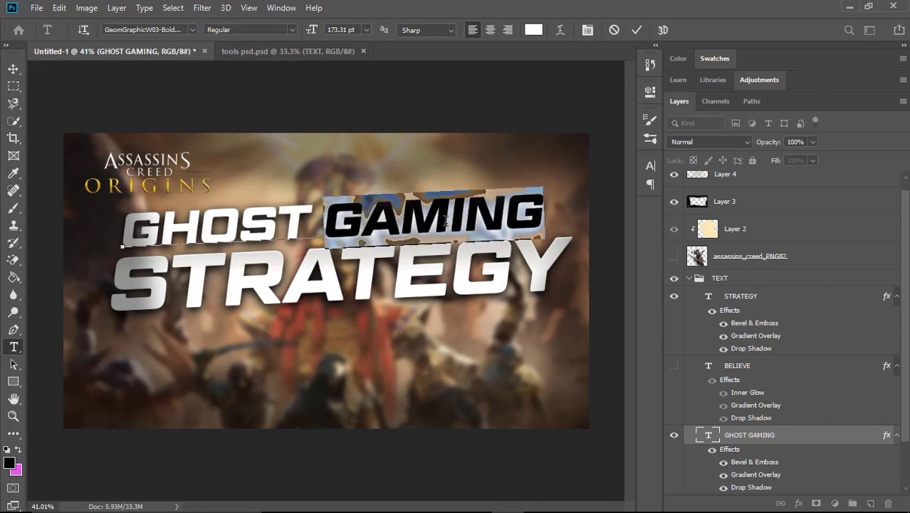
{"action": "left_click", "coordinate": [538, 29]}
{"action": "left_click", "coordinate": [562, 226]}
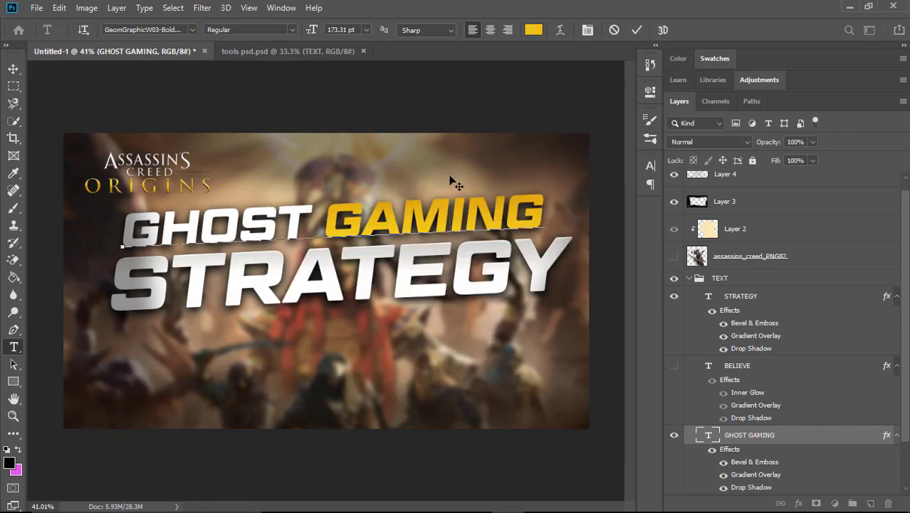
- Colour the STR letters of STRATEGY yellow and begin scaling the TEXT group
{"action": "left_click", "coordinate": [264, 284]}
{"action": "key", "text": "shift+Home"}
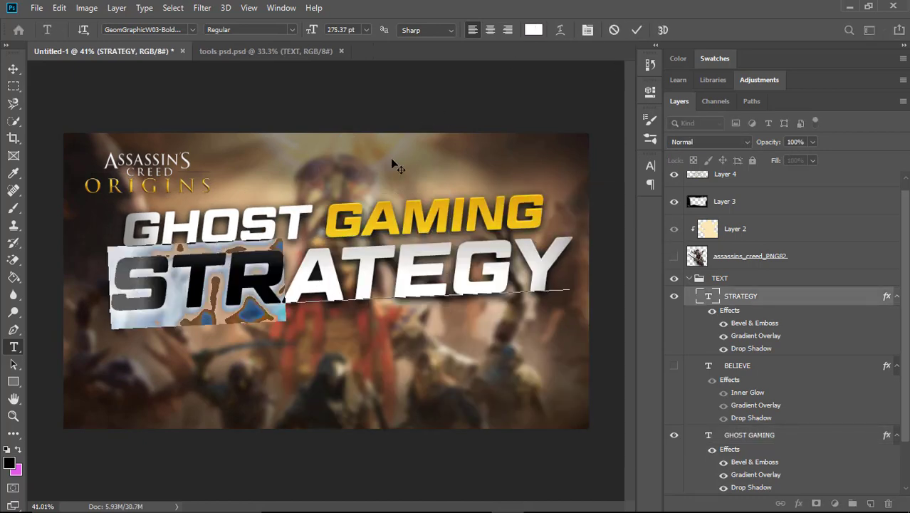
{"action": "left_click", "coordinate": [533, 29]}
{"action": "left_click", "coordinate": [434, 221]}
{"action": "key", "text": "Return"}
{"action": "left_click", "coordinate": [636, 30]}
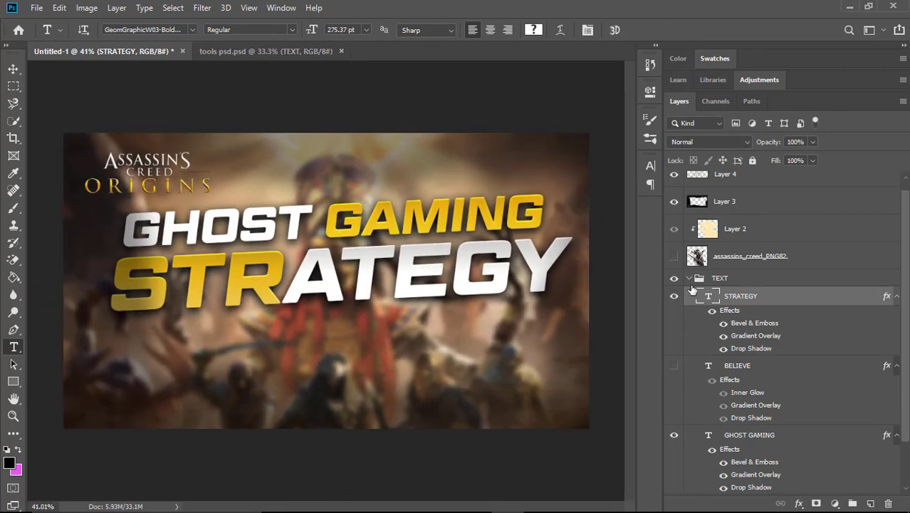
{"action": "left_click", "coordinate": [688, 277]}
{"action": "key", "text": "ctrl+t"}
- Confirm the title size and replace STRATEGY with ASSASSIN, making ASSIN white
{"action": "left_click", "coordinate": [640, 29]}
{"action": "double_click", "coordinate": [541, 250]}
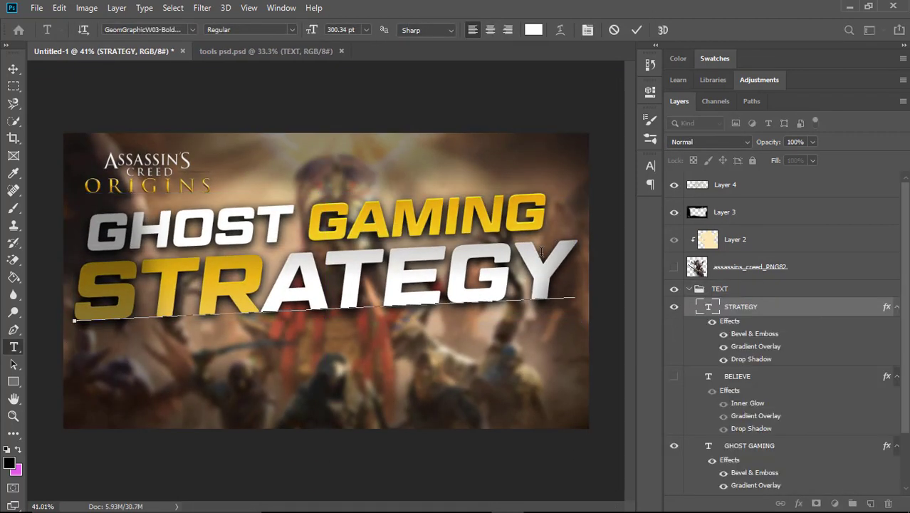
{"action": "key", "text": "BackSpace"}
{"action": "type", "text": "ASSASSIN"}
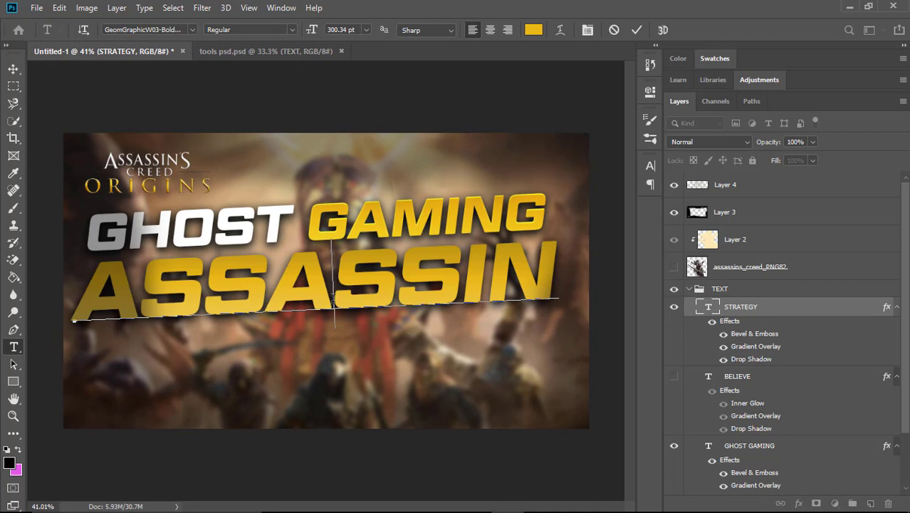
{"action": "left_click_drag", "start_coordinate": [263, 299], "coordinate": [559, 299]}
{"action": "key", "text": "alt+BackSpace"}
{"action": "key", "text": "ctrl+Return"}
- Enlarge the TEXT group from its corner and show the cut-out assassin layer
{"action": "key", "text": "ctrl+0"}
{"action": "key", "text": "ctrl+t"}
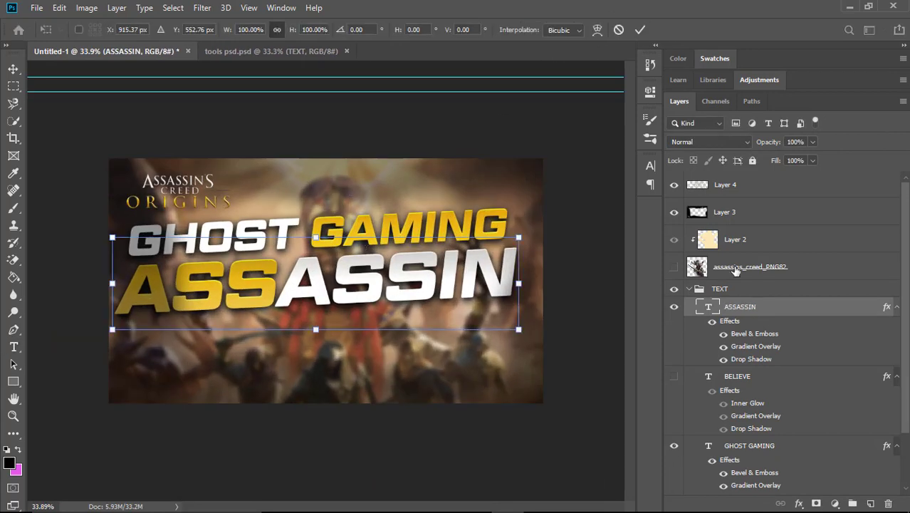
{"action": "left_click", "coordinate": [719, 289]}
{"action": "left_click_drag", "start_coordinate": [114, 214], "coordinate": [163, 234]}
{"action": "left_click", "coordinate": [640, 29]}
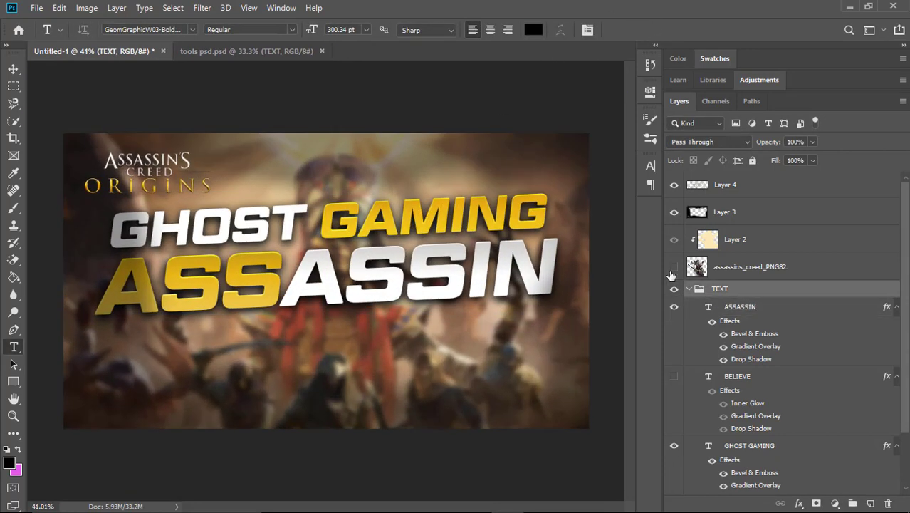
{"action": "left_click", "coordinate": [672, 267]}
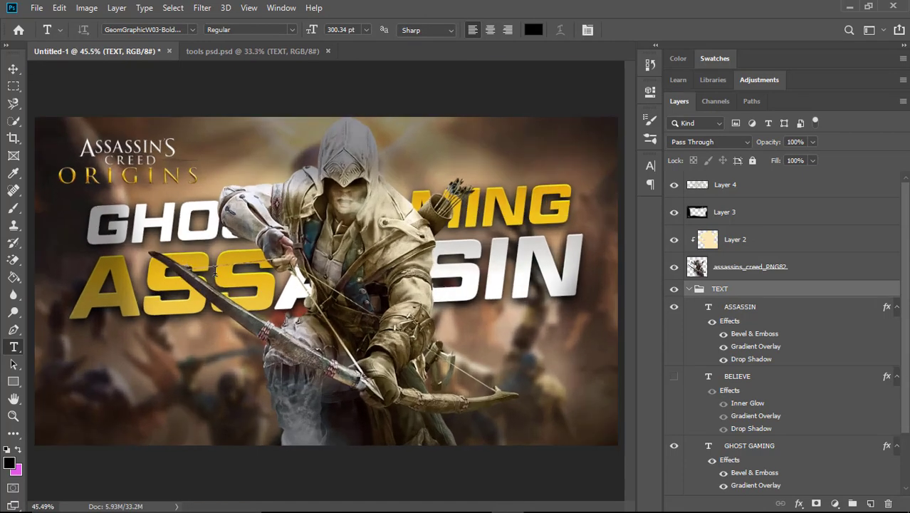
- Reapply the yellow text colour to the ASSASSIN and GHOST GAMING text
{"action": "double_click", "coordinate": [214, 264]}
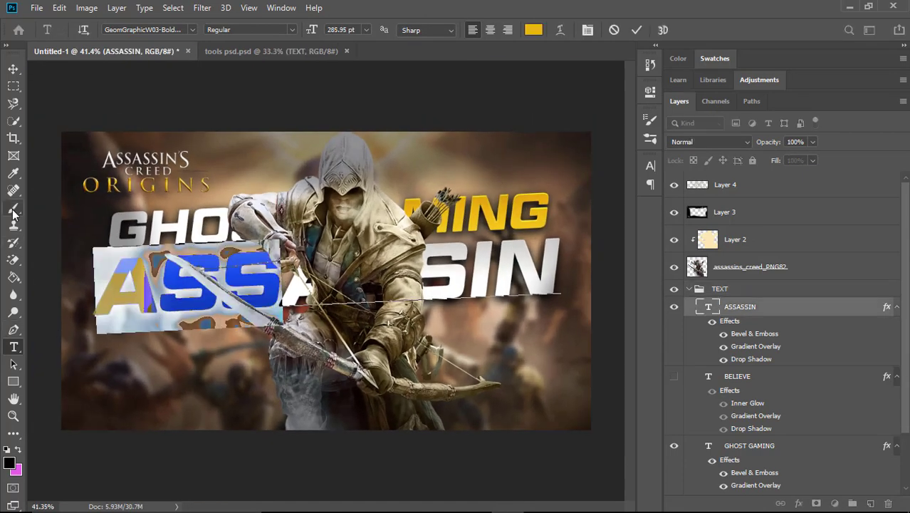
{"action": "left_click", "coordinate": [534, 29]}
{"action": "left_click", "coordinate": [563, 253]}
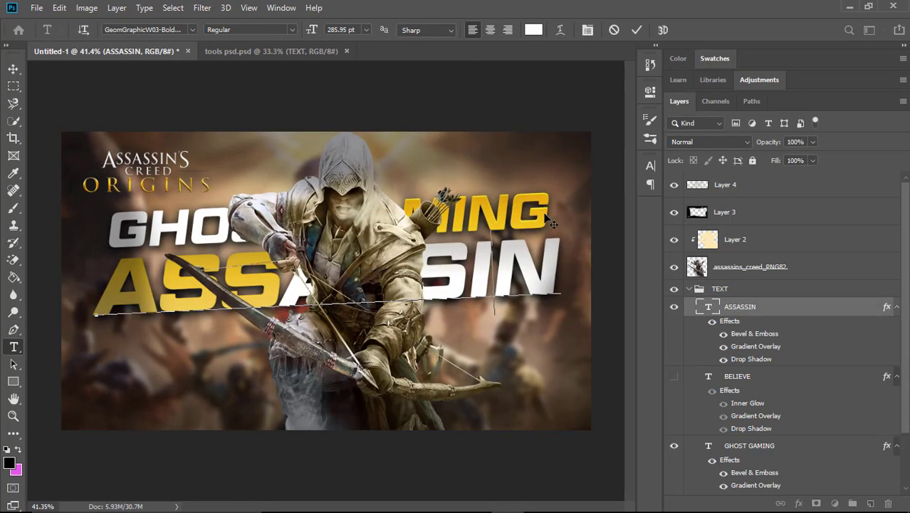
{"action": "left_click", "coordinate": [413, 210]}
{"action": "left_click", "coordinate": [533, 29]}
{"action": "left_click", "coordinate": [564, 252]}
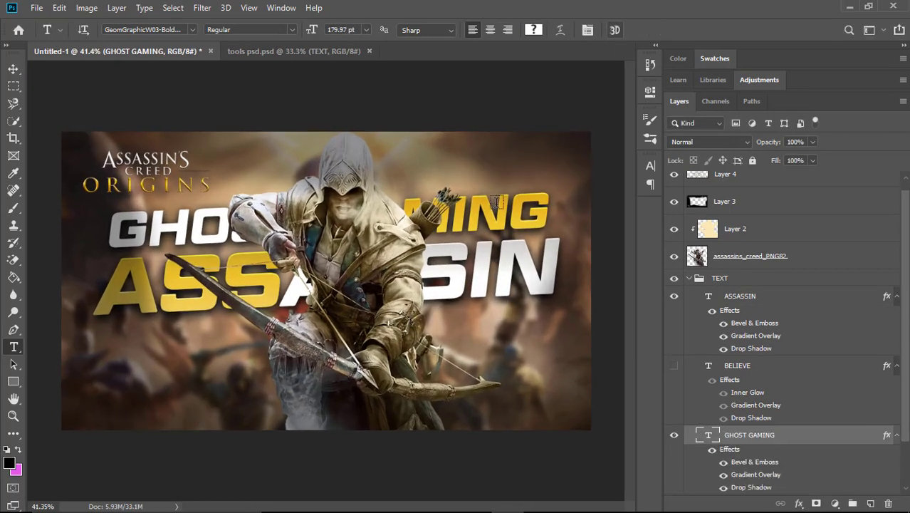
- Duplicate the ASSASSIN text as LIVE, scale it to about 64% beside SIN
{"action": "key", "text": "v"}
{"action": "left_click_drag", "start_coordinate": [579, 250], "coordinate": [532, 368]}
{"action": "type", "text": "LIVE"}
{"action": "key", "text": "ctrl+Return"}
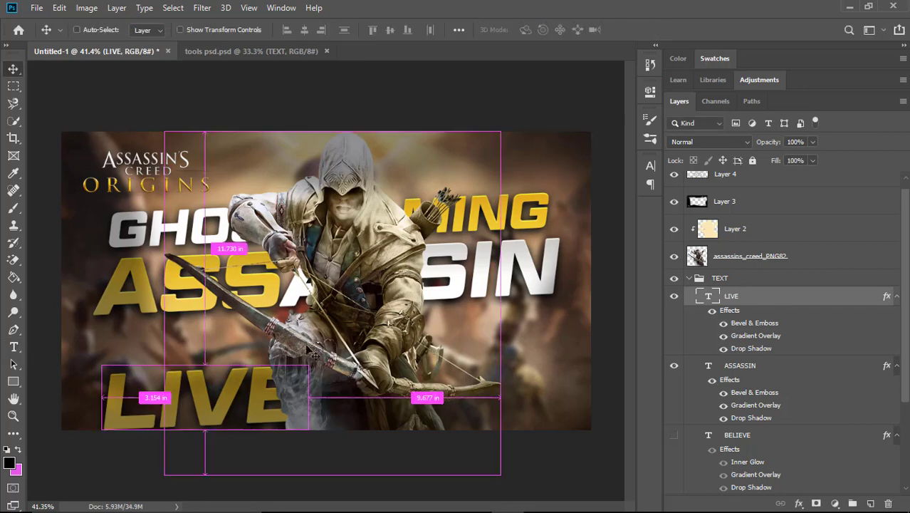
{"action": "left_click_drag", "start_coordinate": [451, 471], "coordinate": [549, 386]}
{"action": "mouse_move", "coordinate": [499, 363]}
{"action": "left_mouse_down"}
{"action": "mouse_move", "coordinate": [485, 342]}
{"action": "mouse_move", "coordinate": [529, 339]}
{"action": "left_mouse_up"}
{"action": "key", "text": "Return"}
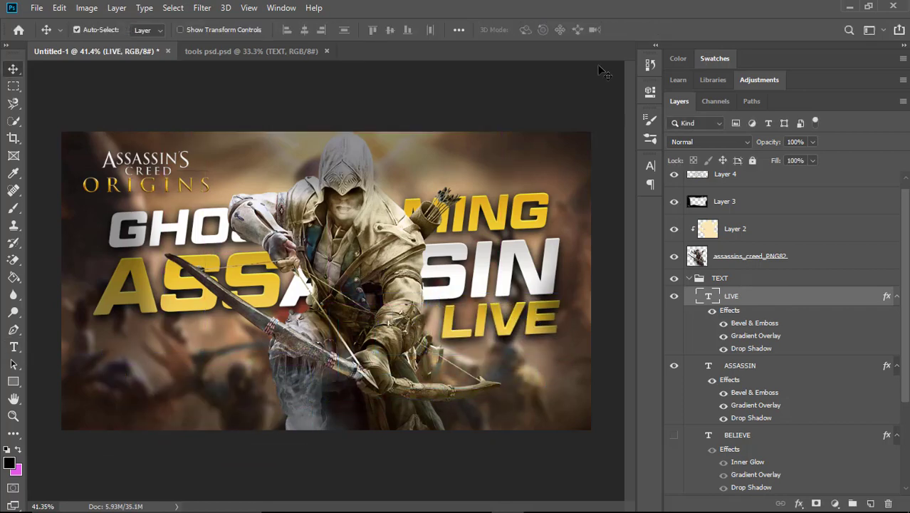
- Set the LIVE text colour to yellow and commit the edit
{"action": "key", "text": "t"}
{"action": "double_click", "coordinate": [552, 292]}
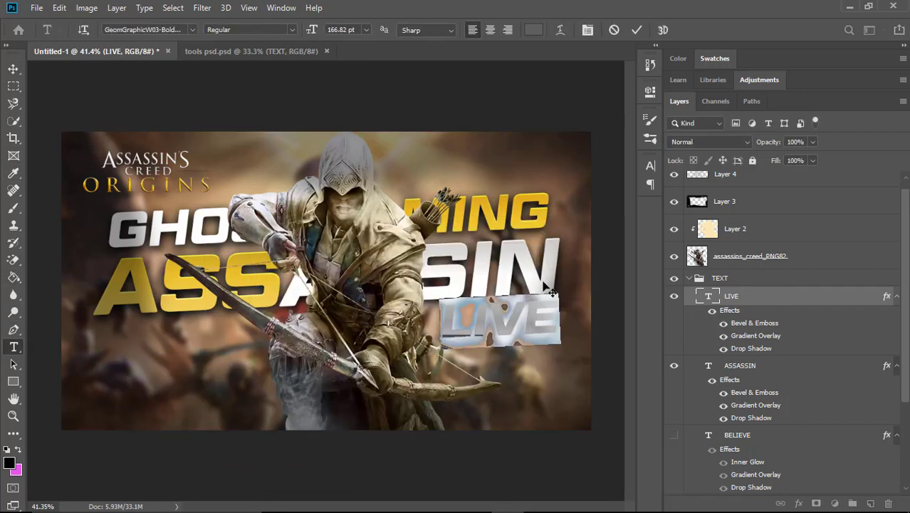
{"action": "left_click", "coordinate": [533, 29]}
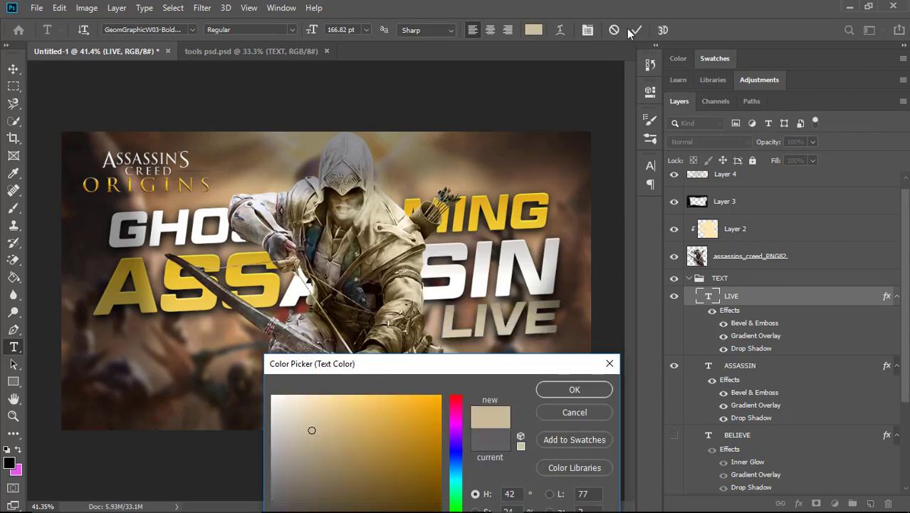
{"action": "left_click", "coordinate": [574, 389]}
{"action": "left_click", "coordinate": [533, 29]}
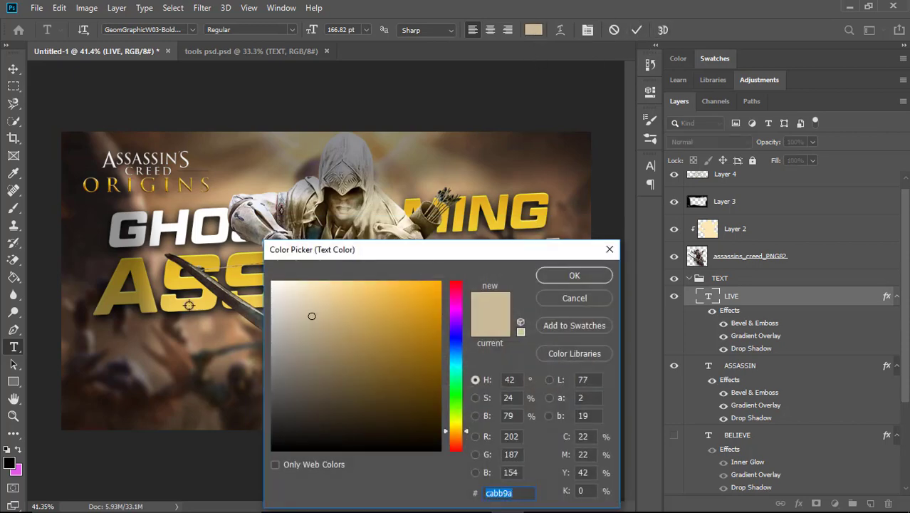
{"action": "left_click", "coordinate": [575, 272]}
{"action": "key", "text": "ctrl+Return"}
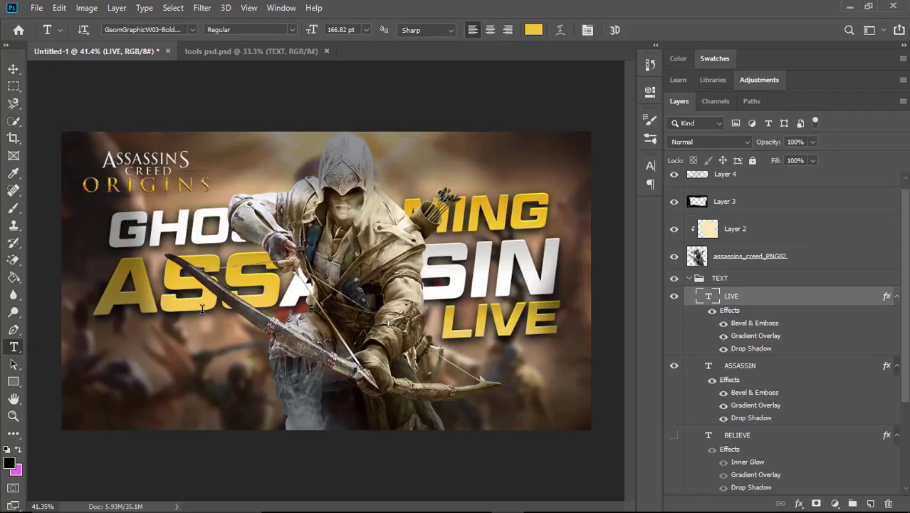
{"action": "key", "text": "ctrl+Tab"}
- Bring the Particles layer from tools psd into the TEXT group, rotated and scaled
{"action": "left_click", "coordinate": [822, 299]}
{"action": "left_click_drag", "start_coordinate": [813, 320], "coordinate": [213, 286]}
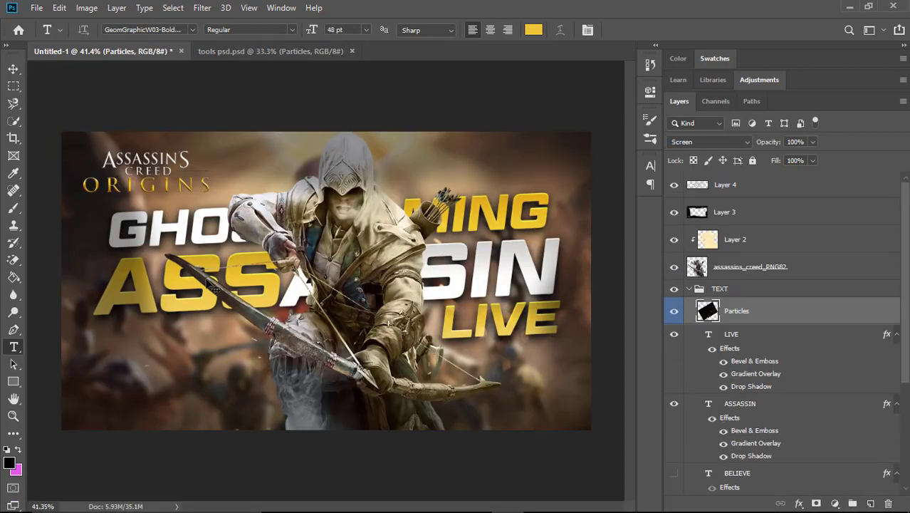
{"action": "key", "text": "ctrl+t"}
{"action": "left_click_drag", "start_coordinate": [311, 100], "coordinate": [369, 291]}
{"action": "key", "text": "Return"}
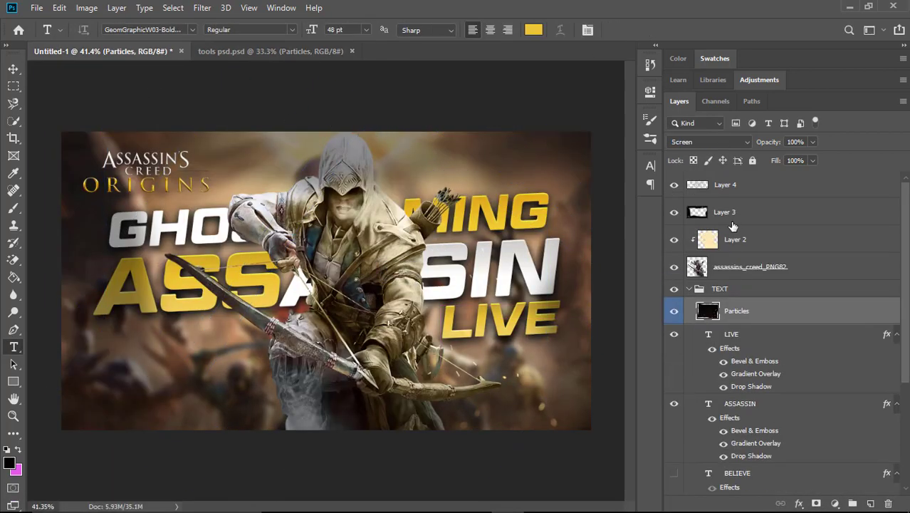
- Duplicate the particles twice, placing the copies down and up toward the lower left
{"action": "key", "text": "ctrl+j"}
{"action": "key", "text": "ctrl+t"}
{"action": "mouse_move", "coordinate": [174, 468]}
{"action": "left_mouse_down"}
{"action": "mouse_move", "coordinate": [239, 427]}
{"action": "mouse_move", "coordinate": [203, 359]}
{"action": "left_mouse_up"}
{"action": "key", "text": "Return"}
{"action": "key", "text": "ctrl+t"}
{"action": "key", "text": "Return"}
{"action": "key", "text": "ctrl+j"}
{"action": "key", "text": "ctrl+t"}
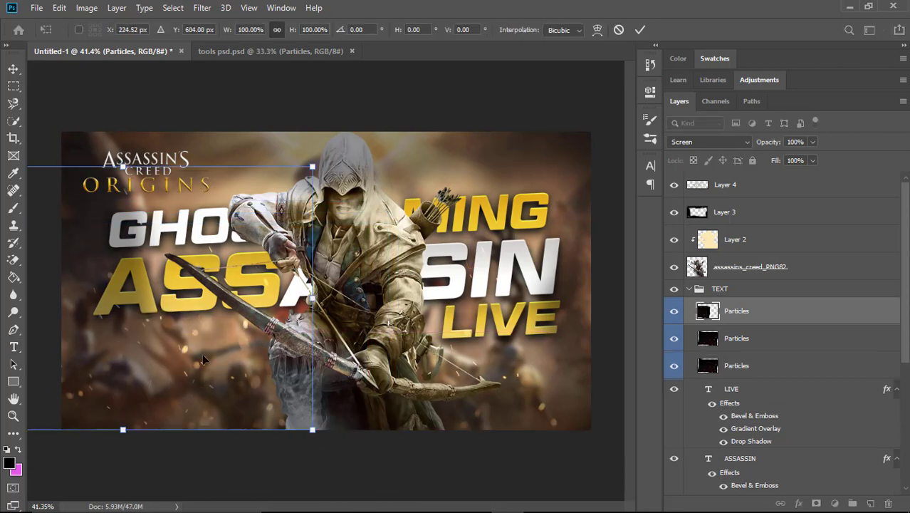
{"action": "key", "text": "Return"}
{"action": "key", "text": "ctrl+t"}
{"action": "key", "text": "Return"}
- Collapse and hide the TEXT group, and hide the character and overlay layers
{"action": "scroll", "coordinate": [349, 276], "scroll_direction": "up", "scroll_amount": 1}
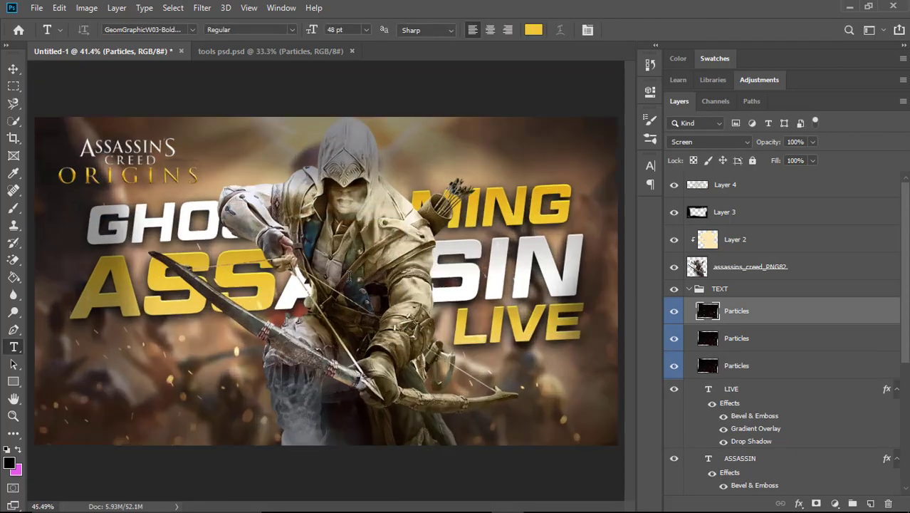
{"action": "scroll", "coordinate": [349, 277], "scroll_direction": "down", "scroll_amount": 1}
{"action": "scroll", "coordinate": [784, 342], "scroll_direction": "down", "scroll_amount": 3}
{"action": "scroll", "coordinate": [783, 342], "scroll_direction": "up", "scroll_amount": 3}
{"action": "left_click", "coordinate": [687, 288]}
{"action": "left_click", "coordinate": [674, 288]}
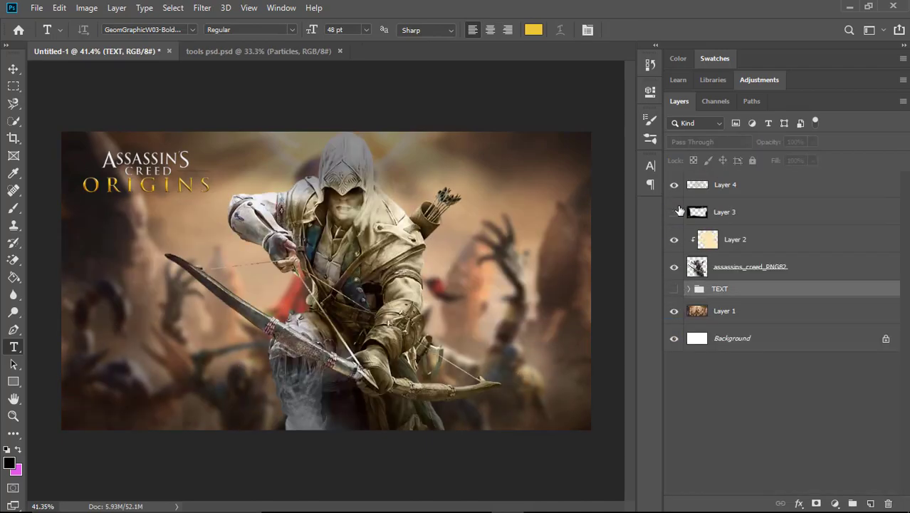
{"action": "left_click_drag", "start_coordinate": [679, 211], "coordinate": [673, 267]}
- Create a new Eras Bold ITC text layer and delete the extra empty one
{"action": "left_click", "coordinate": [232, 345]}
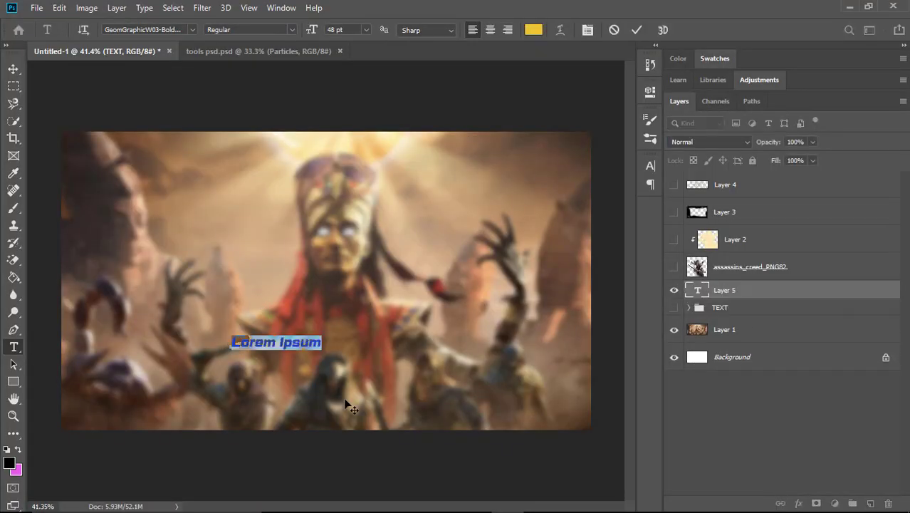
{"action": "left_click", "coordinate": [173, 29]}
{"action": "scroll", "coordinate": [284, 171], "scroll_direction": "down", "scroll_amount": 2}
{"action": "left_click", "coordinate": [285, 178]}
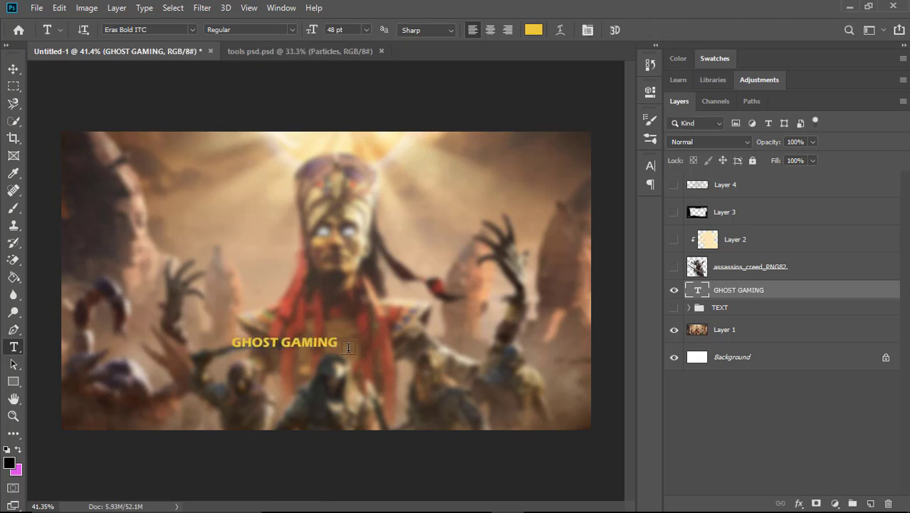
{"action": "type", "text": "GHOST GAMING"}
{"action": "left_click", "coordinate": [344, 347]}
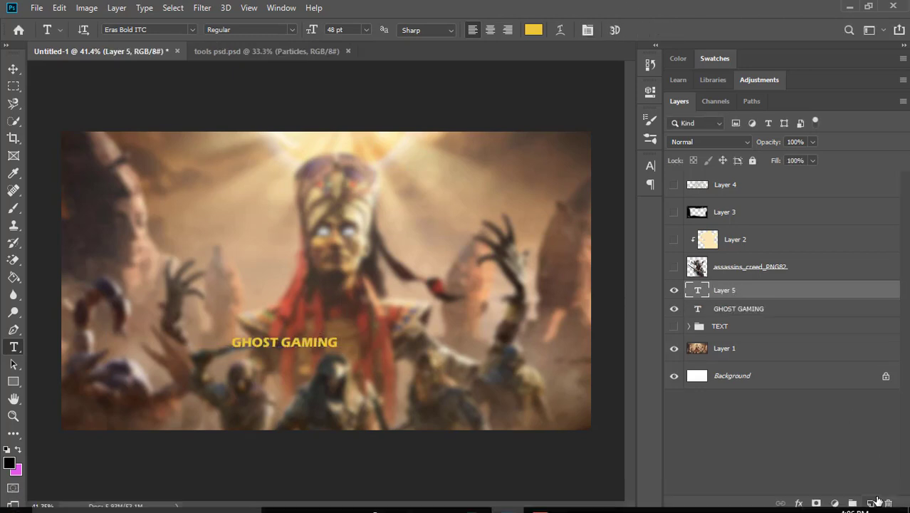
{"action": "left_click", "coordinate": [888, 503]}
{"action": "left_click", "coordinate": [379, 203]}
- Set the new GHOST GAMING text colour to white
{"action": "left_click", "coordinate": [533, 30]}
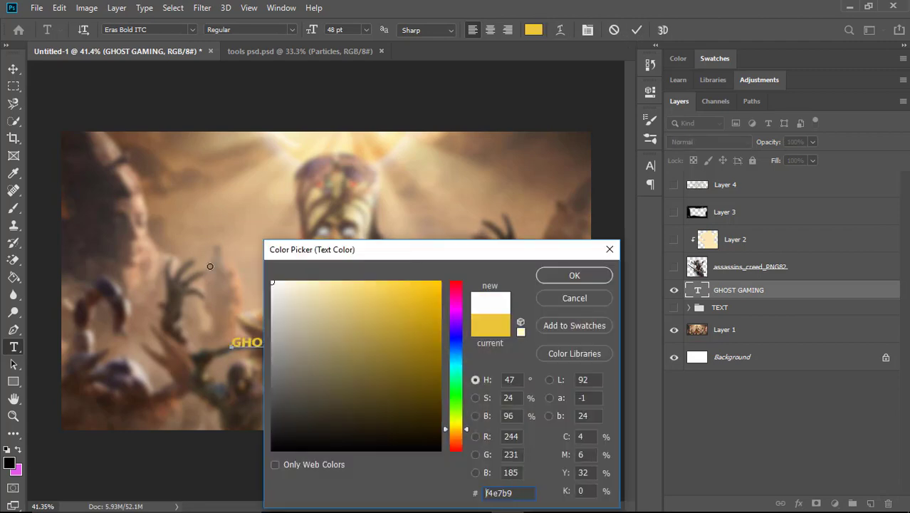
{"action": "left_click", "coordinate": [274, 271]}
{"action": "left_click", "coordinate": [575, 272]}
{"action": "left_click", "coordinate": [587, 29]}
{"action": "left_click", "coordinate": [588, 29]}
- Enlarge GHOST GAMING across the top of the image with a slight tilt
{"action": "key", "text": "ctrl+t"}
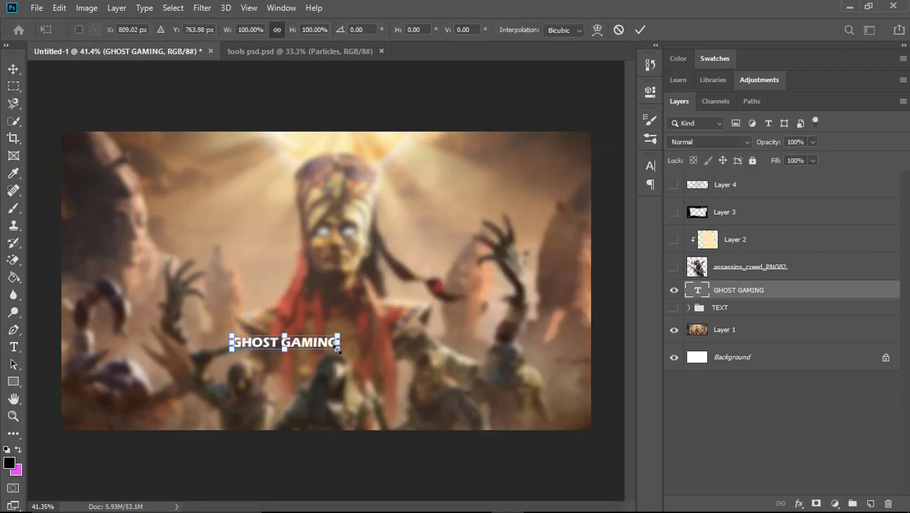
{"action": "mouse_move", "coordinate": [285, 343]}
{"action": "left_mouse_down"}
{"action": "mouse_move", "coordinate": [115, 139]}
{"action": "mouse_move", "coordinate": [592, 202]}
{"action": "left_mouse_up"}
{"action": "left_click", "coordinate": [650, 165]}
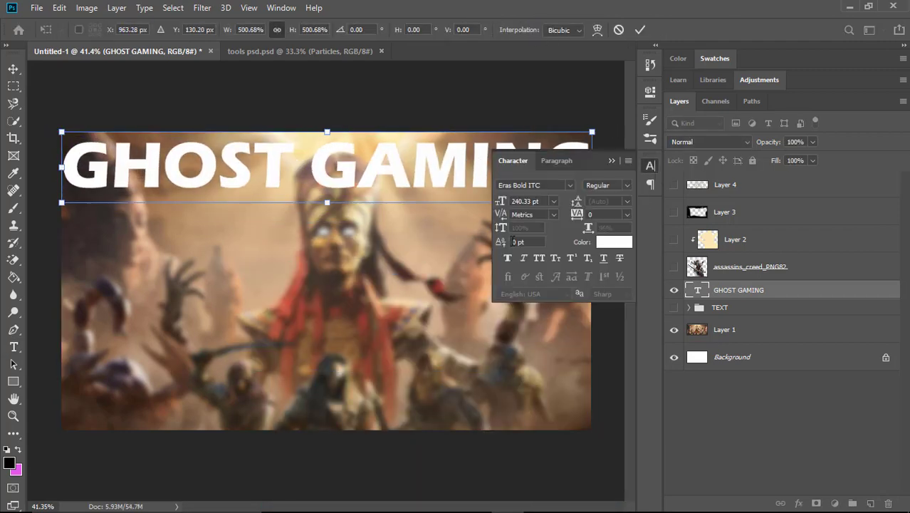
{"action": "left_click", "coordinate": [650, 165]}
{"action": "left_click", "coordinate": [639, 29]}
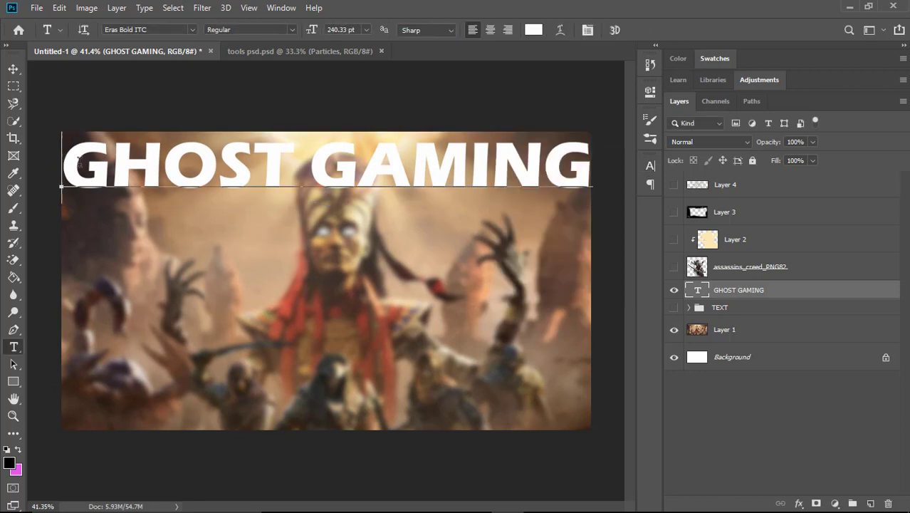
{"action": "left_click_drag", "start_coordinate": [592, 107], "coordinate": [594, 104]}
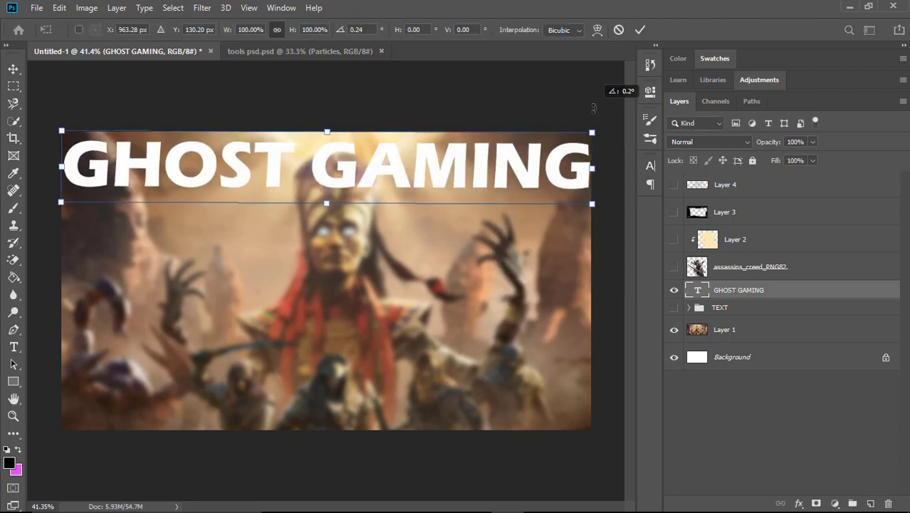
{"action": "key", "text": "Return"}
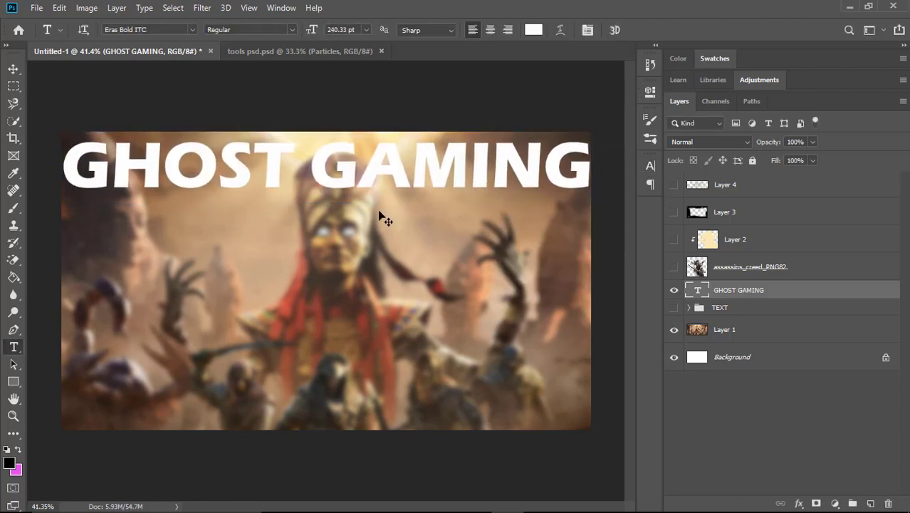
- Tighten GHOST GAMING tracking to -100 and stretch it to the canvas's right edge
{"action": "double_click", "coordinate": [697, 290]}
{"action": "left_click", "coordinate": [649, 165]}
{"action": "left_click", "coordinate": [627, 215]}
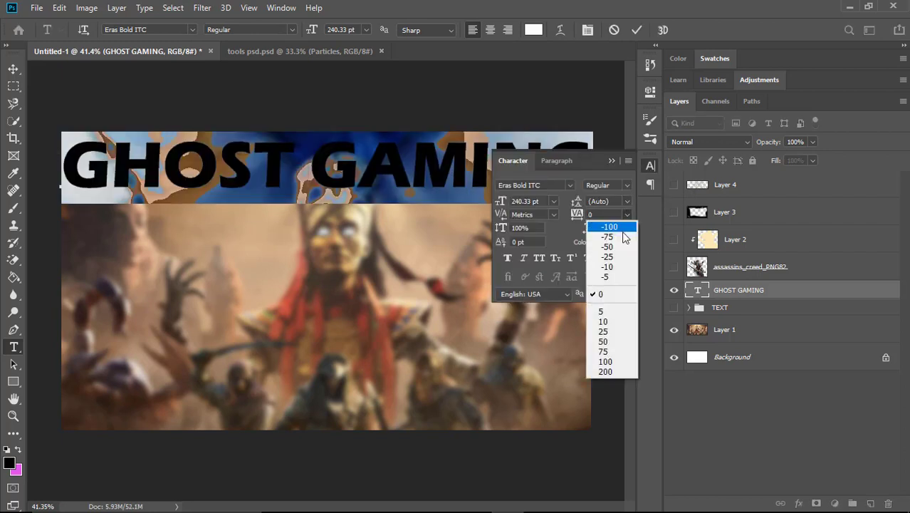
{"action": "left_click", "coordinate": [607, 236]}
{"action": "left_click", "coordinate": [627, 215]}
{"action": "left_click", "coordinate": [607, 227]}
{"action": "left_click", "coordinate": [650, 165]}
{"action": "key", "text": "ctrl+Return"}
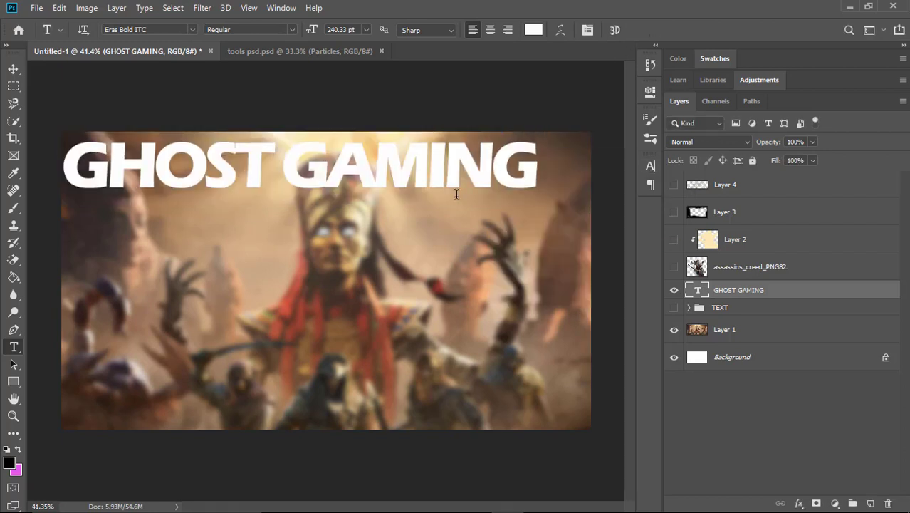
{"action": "key", "text": "ctrl+t"}
{"action": "left_click_drag", "start_coordinate": [536, 202], "coordinate": [590, 211]}
- In Blending Options, turn off Bevel & Emboss and use Blend If to hide the fill
{"action": "right_click", "coordinate": [697, 304]}
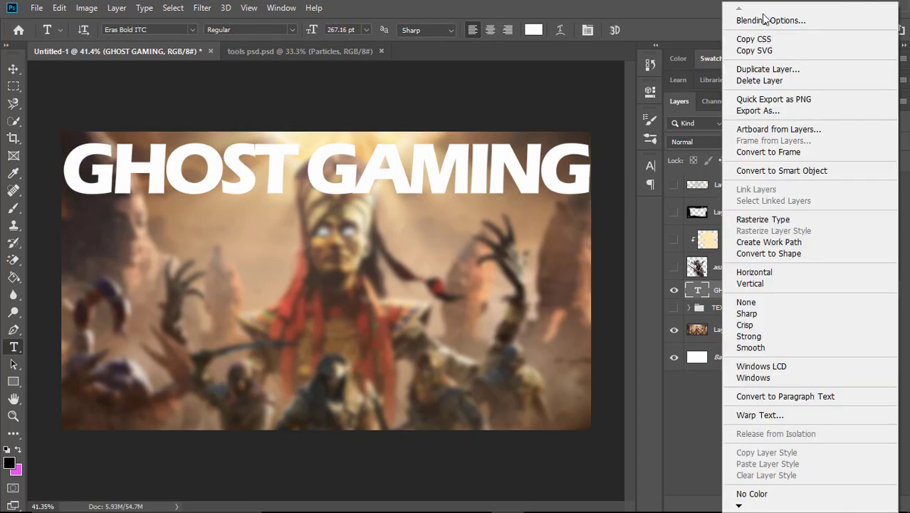
{"action": "left_click", "coordinate": [741, 21]}
{"action": "left_click", "coordinate": [272, 233]}
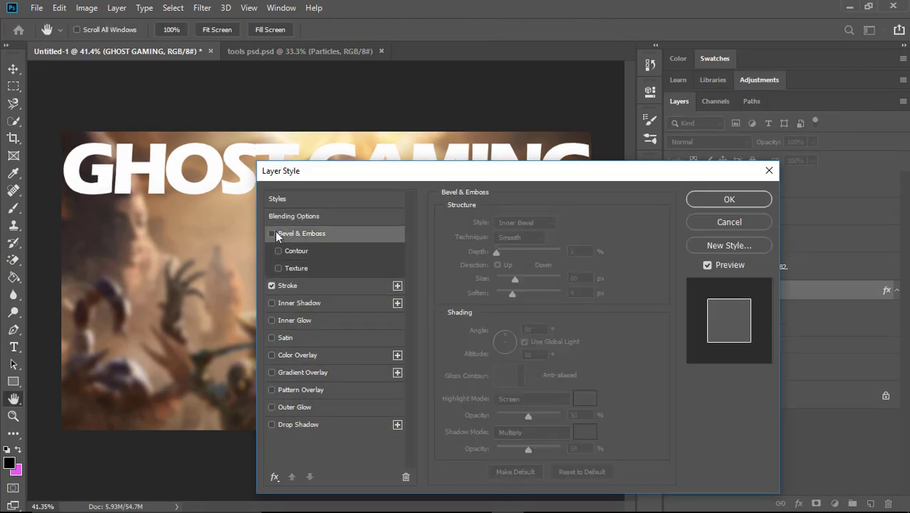
{"action": "left_click", "coordinate": [294, 216]}
{"action": "left_click_drag", "start_coordinate": [614, 403], "coordinate": [575, 403]}
{"action": "left_click", "coordinate": [729, 199]}
- Move the outline text to the top, group it, and copy it into rows down the canvas
{"action": "key", "text": "ctrl+t"}
{"action": "left_click_drag", "start_coordinate": [400, 162], "coordinate": [407, 163]}
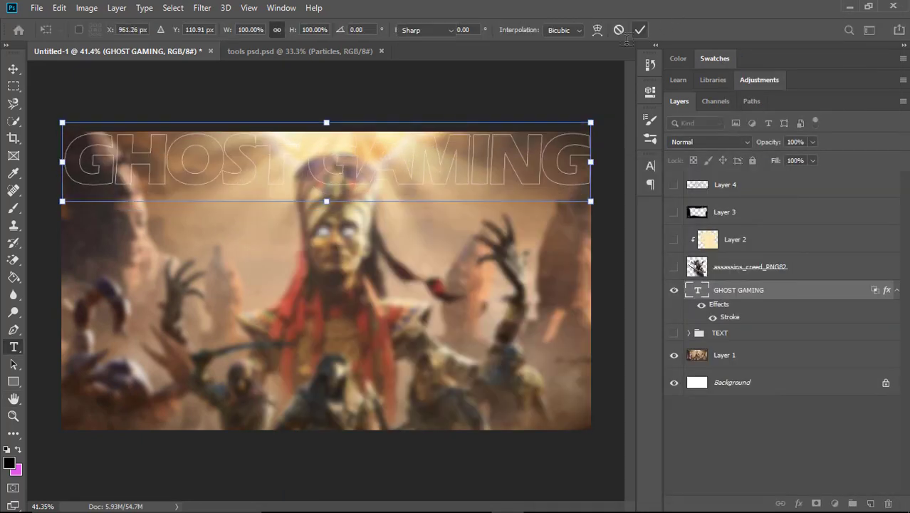
{"action": "key", "text": "Return"}
{"action": "key", "text": "ctrl+g"}
{"action": "left_click", "coordinate": [688, 289]}
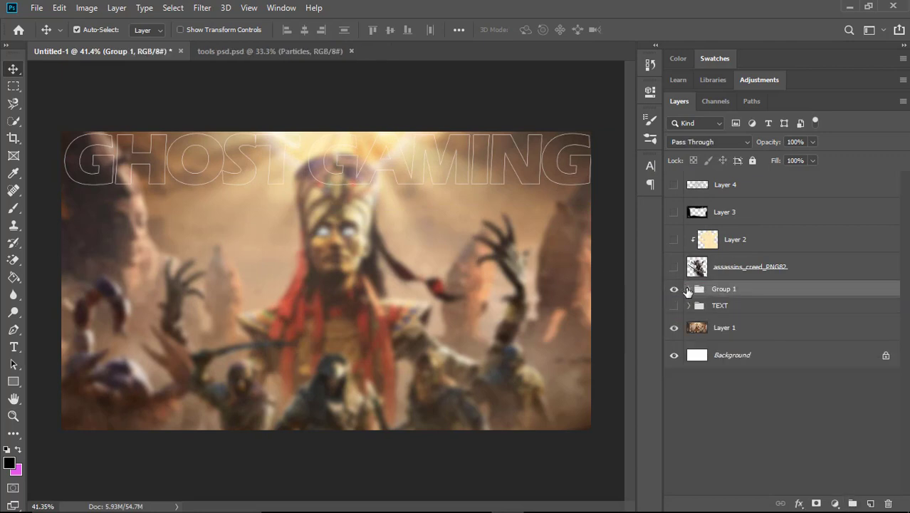
{"action": "mouse_move", "coordinate": [433, 153]}
{"action": "left_mouse_down"}
{"action": "mouse_move", "coordinate": [433, 270]}
{"action": "mouse_move", "coordinate": [378, 253]}
{"action": "left_mouse_up"}
{"action": "key", "text": "ctrl+j"}
{"action": "key", "text": "ctrl+t"}
{"action": "key", "text": "Return"}
{"action": "mouse_move", "coordinate": [427, 274]}
{"action": "left_mouse_down"}
{"action": "mouse_move", "coordinate": [370, 327]}
{"action": "mouse_move", "coordinate": [354, 412]}
{"action": "left_mouse_up"}
- Lower the outline group's opacity to fade it and show the assassin cut-out
{"action": "left_click", "coordinate": [692, 292]}
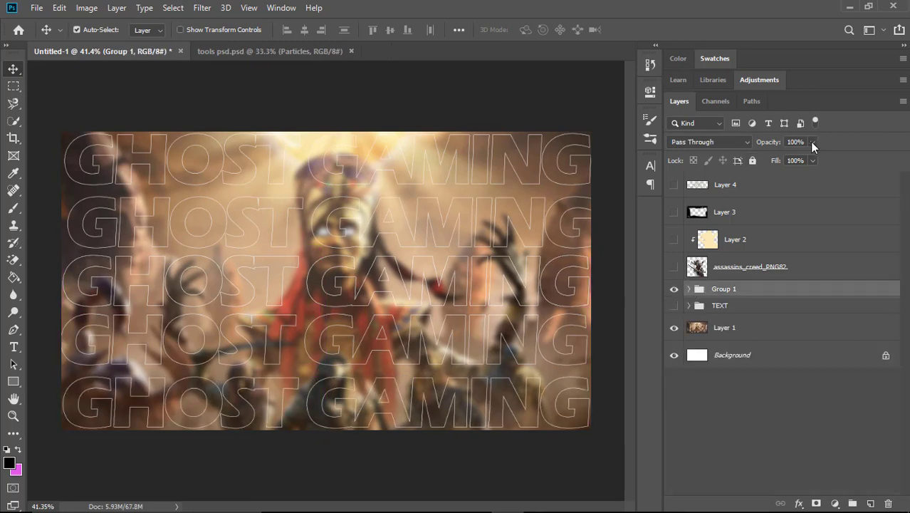
{"action": "left_click_drag", "start_coordinate": [813, 142], "coordinate": [772, 160]}
{"action": "left_click", "coordinate": [725, 184]}
{"action": "left_click", "coordinate": [673, 266]}
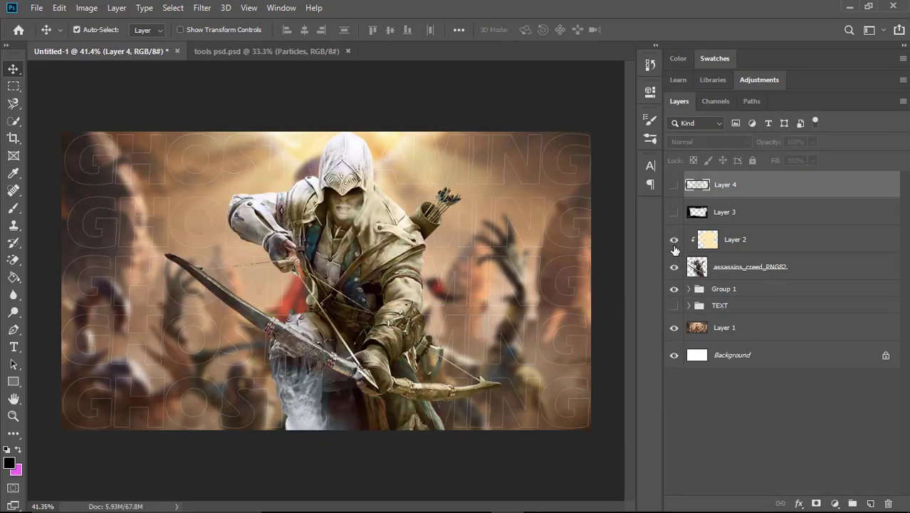
- Set Layer 2 to Color Burn and paint saturated yellow over the assassin figure
{"action": "left_click", "coordinate": [726, 247]}
{"action": "left_click", "coordinate": [709, 142]}
{"action": "left_click", "coordinate": [705, 204]}
{"action": "left_click", "coordinate": [14, 209]}
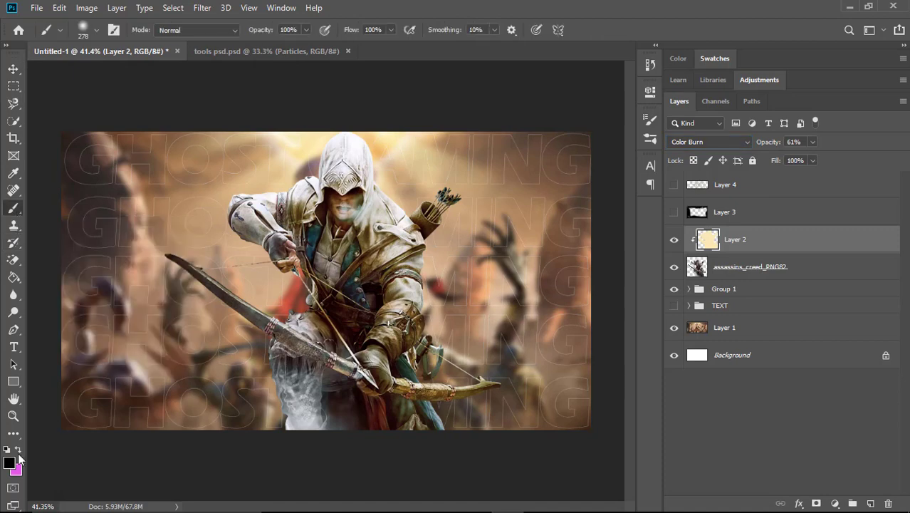
{"action": "left_click", "coordinate": [9, 463]}
{"action": "left_click", "coordinate": [574, 275]}
{"action": "left_click_drag", "start_coordinate": [335, 157], "coordinate": [284, 285]}
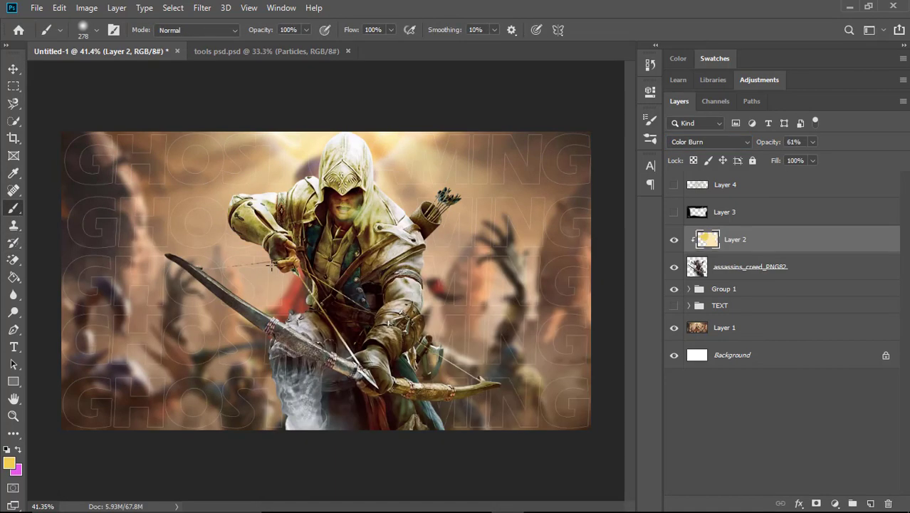
{"action": "left_click_drag", "start_coordinate": [313, 314], "coordinate": [326, 401]}
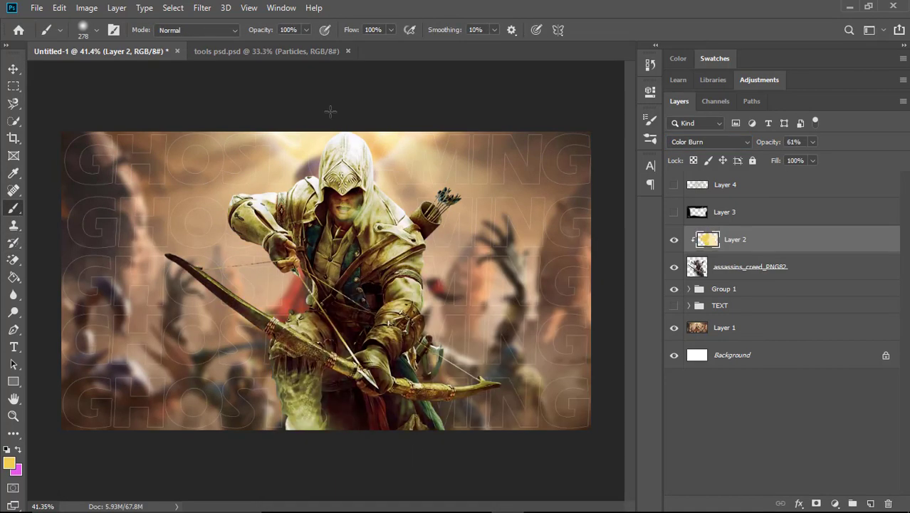
- Move Group 1 above Layer 2 and show Layer 3 and the GHOST GAMING ASSASSIN LIVE title
{"action": "left_click", "coordinate": [12, 68]}
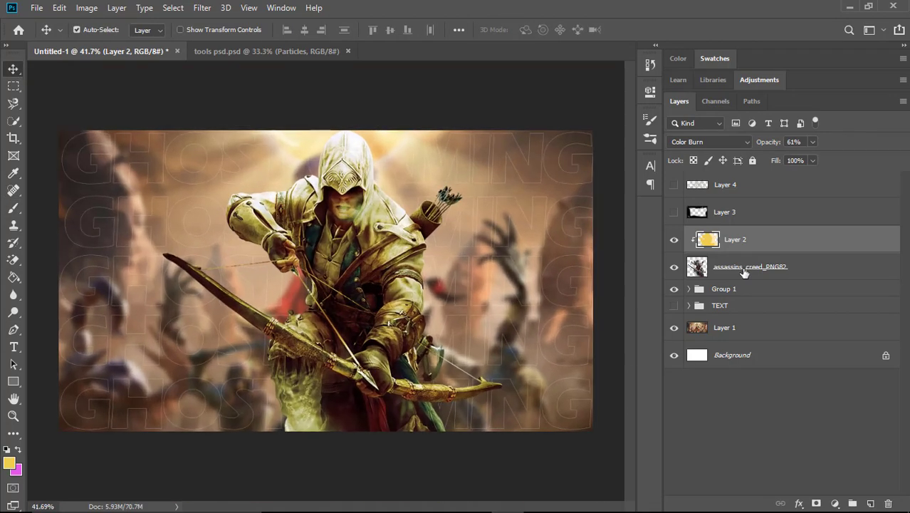
{"action": "left_click_drag", "start_coordinate": [729, 293], "coordinate": [726, 226]}
{"action": "left_click", "coordinate": [673, 211]}
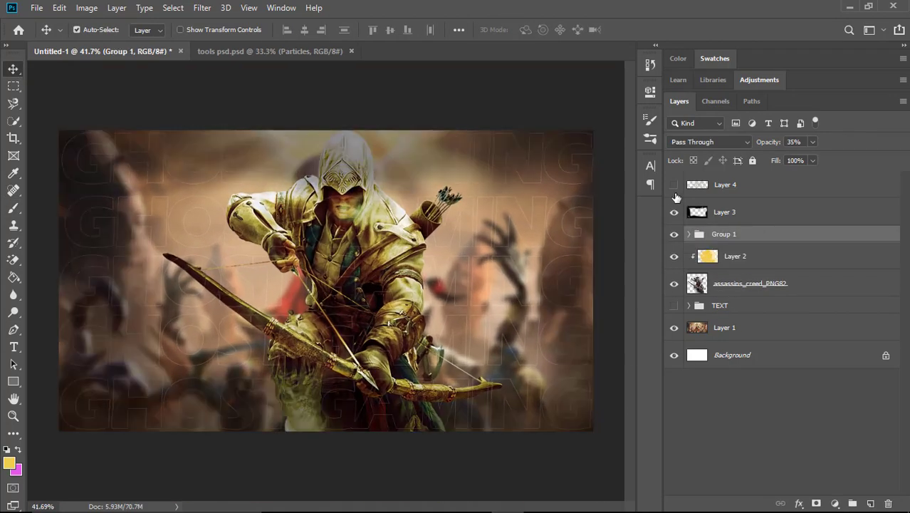
{"action": "left_click", "coordinate": [673, 305]}
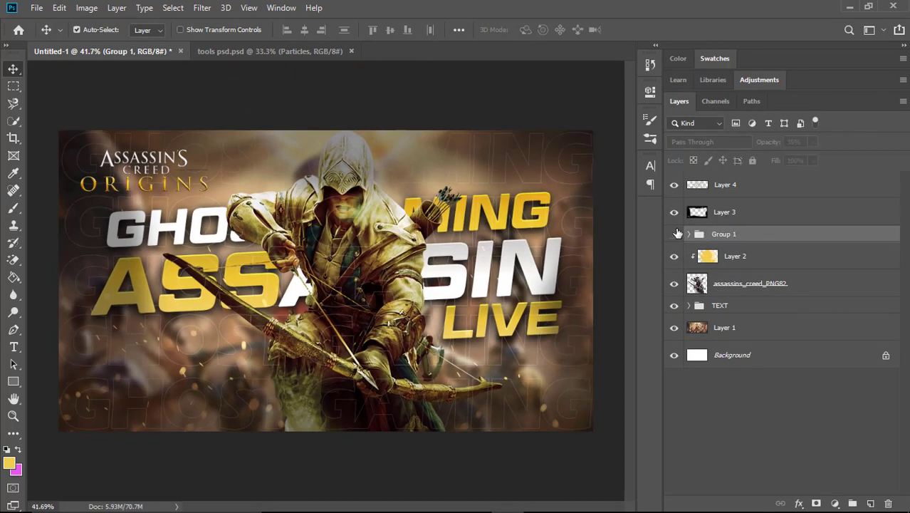
- Place Group 1 beneath the title group and copy it into tools psd
{"action": "mouse_move", "coordinate": [729, 297]}
{"action": "left_mouse_down"}
{"action": "mouse_move", "coordinate": [718, 296]}
{"action": "mouse_move", "coordinate": [726, 308]}
{"action": "left_mouse_up"}
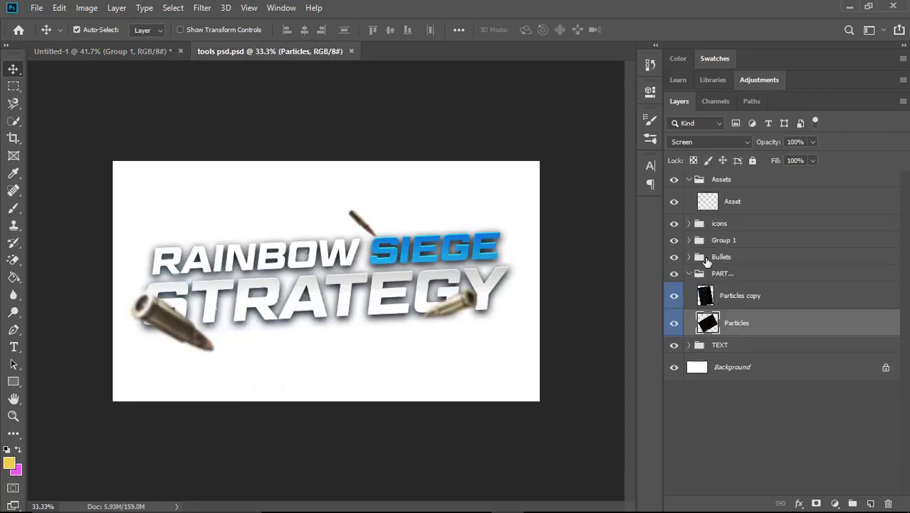
{"action": "left_click_drag", "start_coordinate": [160, 150], "coordinate": [285, 249]}
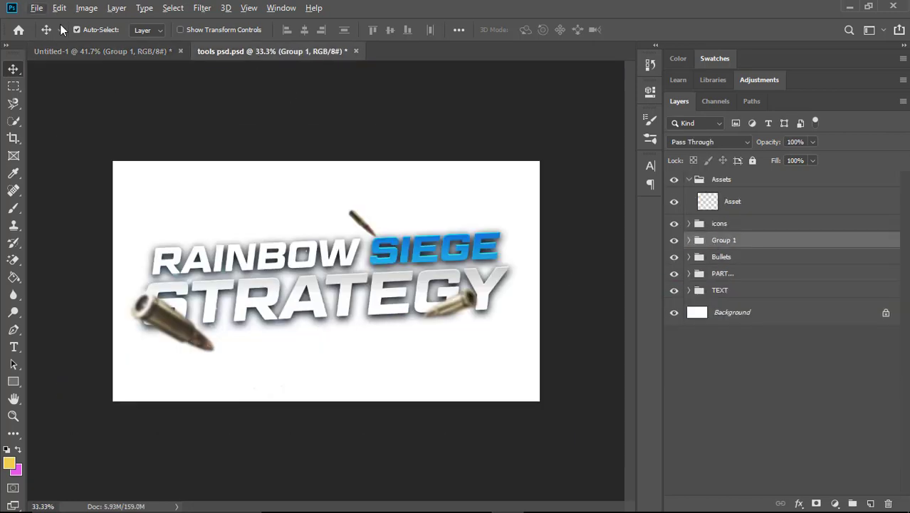
{"action": "left_click", "coordinate": [104, 51]}
- Save the thumbnail as JPEG 'A1' in D:\Aimgod\GG Thumbnail, accepting the quality options
{"action": "key", "text": "ctrl+s"}
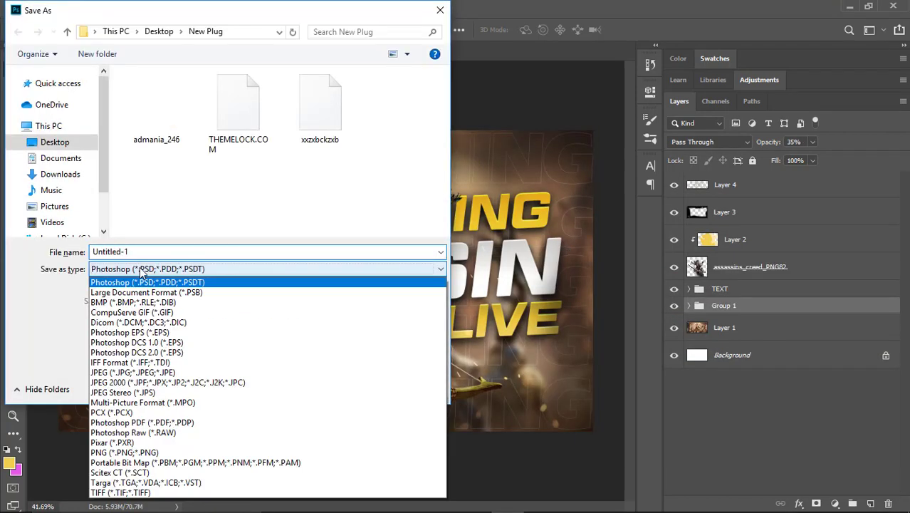
{"action": "left_click", "coordinate": [76, 185]}
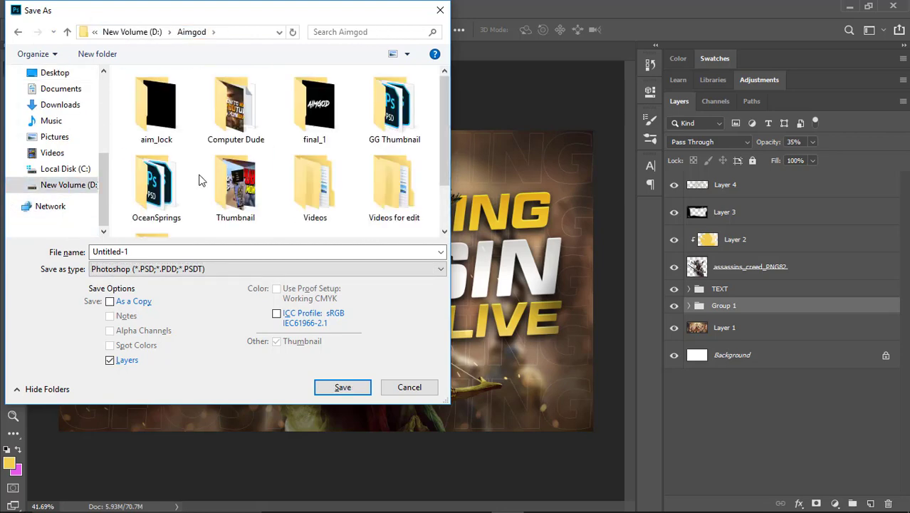
{"action": "double_click", "coordinate": [417, 119]}
{"action": "type", "text": "A"}
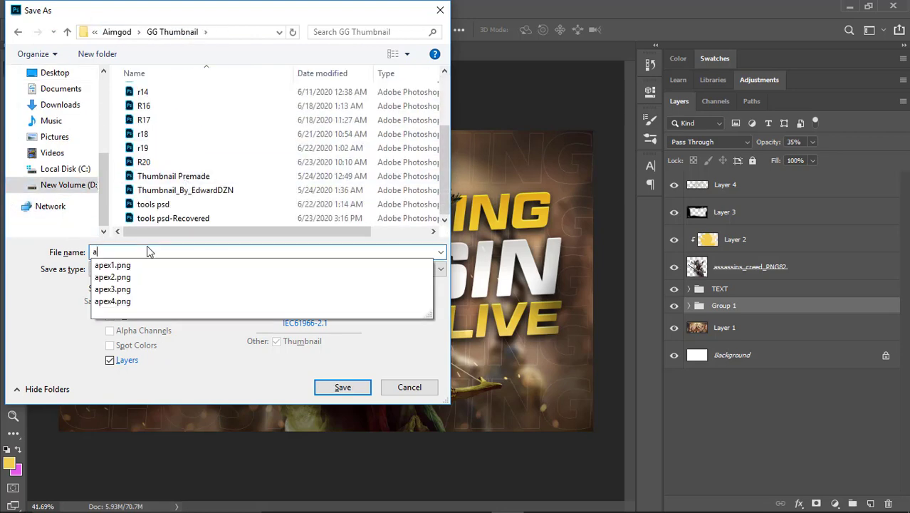
{"action": "type", "text": "1"}
{"action": "left_click", "coordinate": [162, 269]}
{"action": "left_click", "coordinate": [132, 372]}
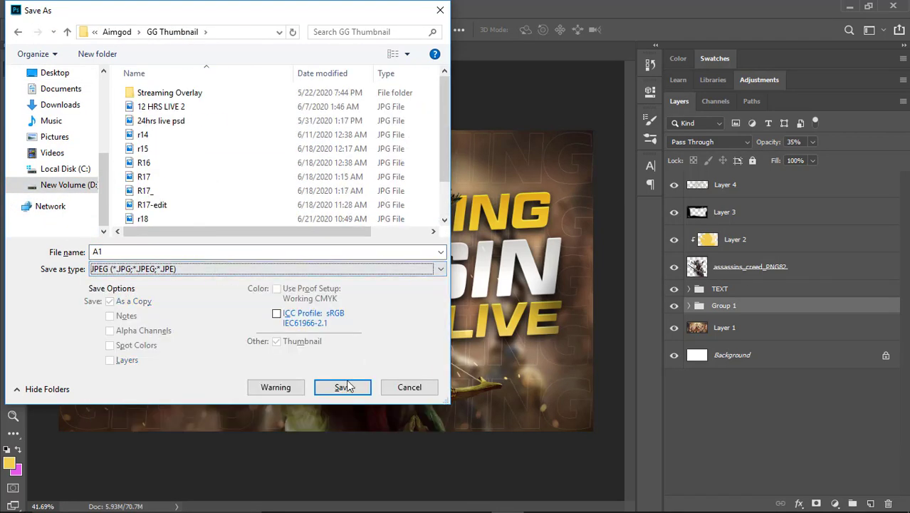
{"action": "left_click", "coordinate": [347, 382]}
{"action": "left_click", "coordinate": [36, 8]}
- Reopen Save As and choose PNG as the file format
{"action": "left_click", "coordinate": [73, 158]}
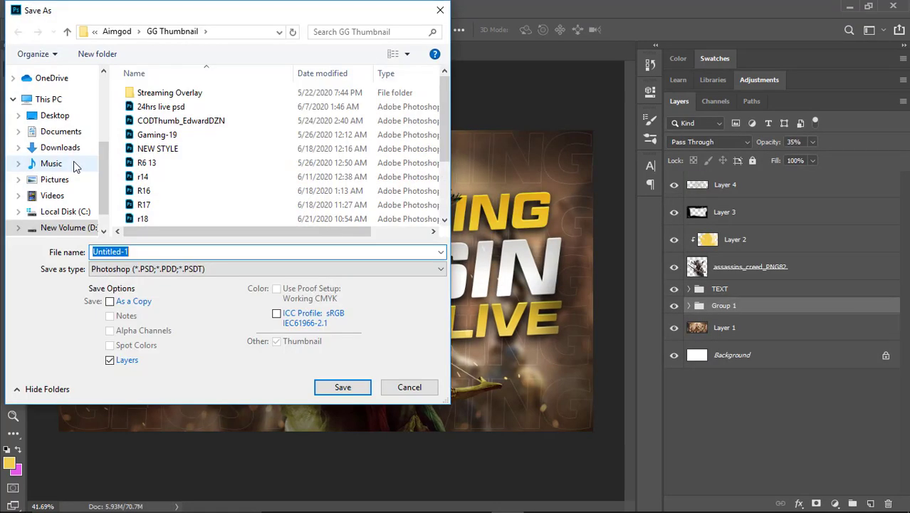
{"action": "left_click", "coordinate": [163, 269]}
{"action": "left_click", "coordinate": [162, 268]}
{"action": "left_click", "coordinate": [163, 269]}
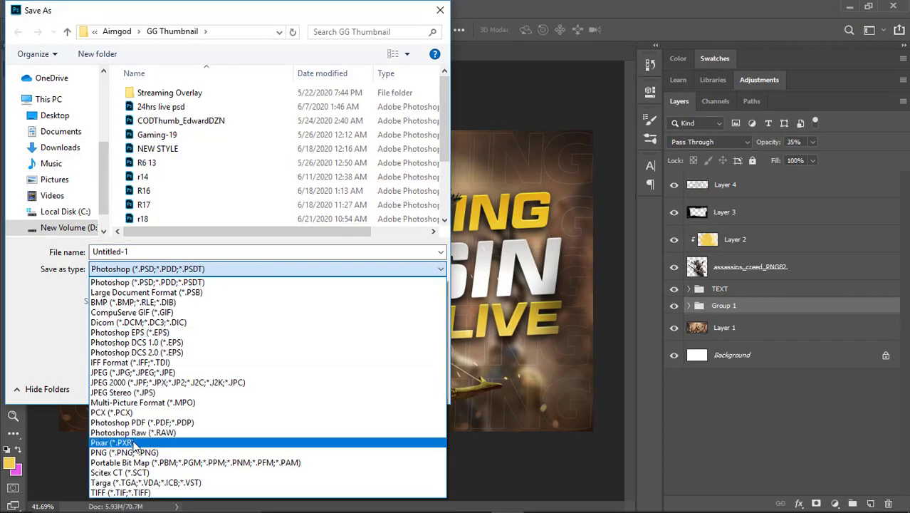
{"action": "left_click", "coordinate": [128, 443]}
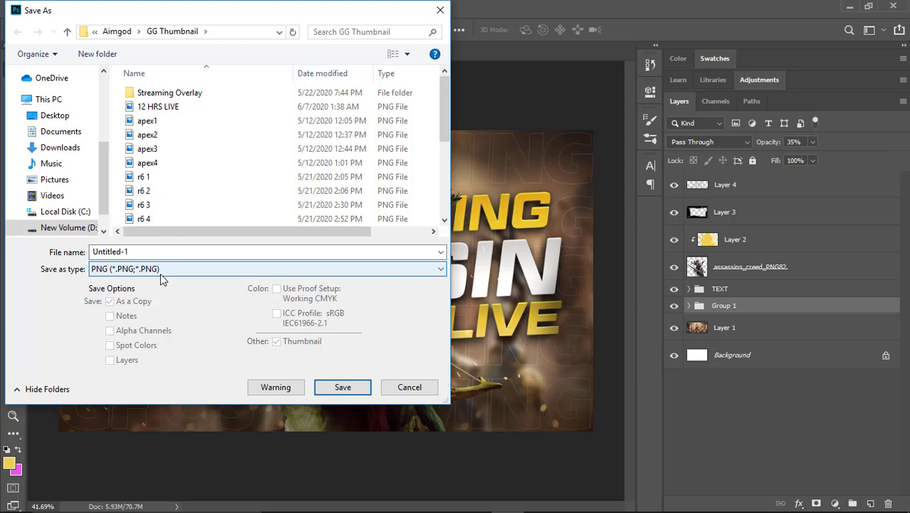